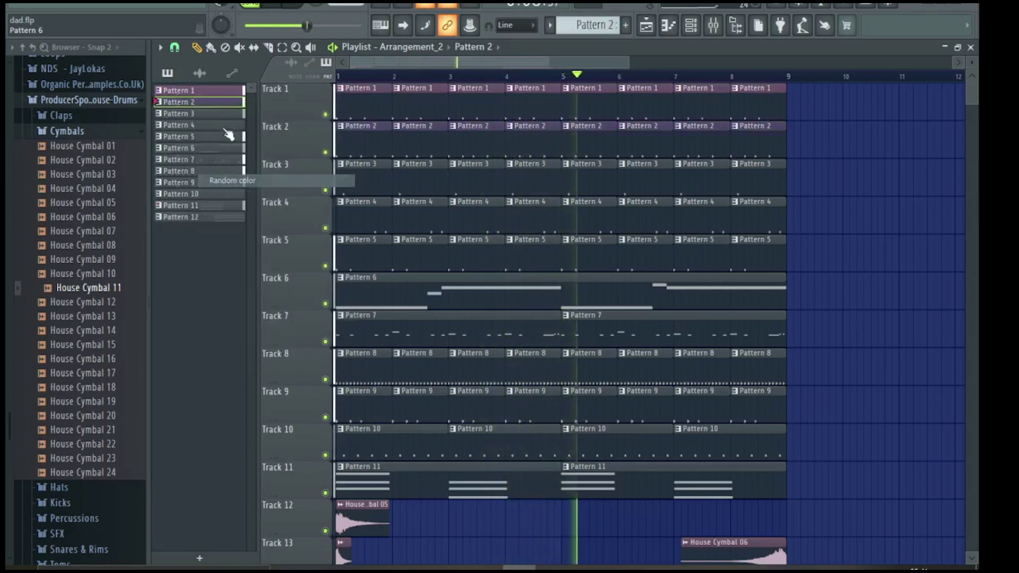
Assign a random color to each of Patterns 3 through 7 in the playlist's pattern list.
right_click(222, 113)
left_click(241, 195)
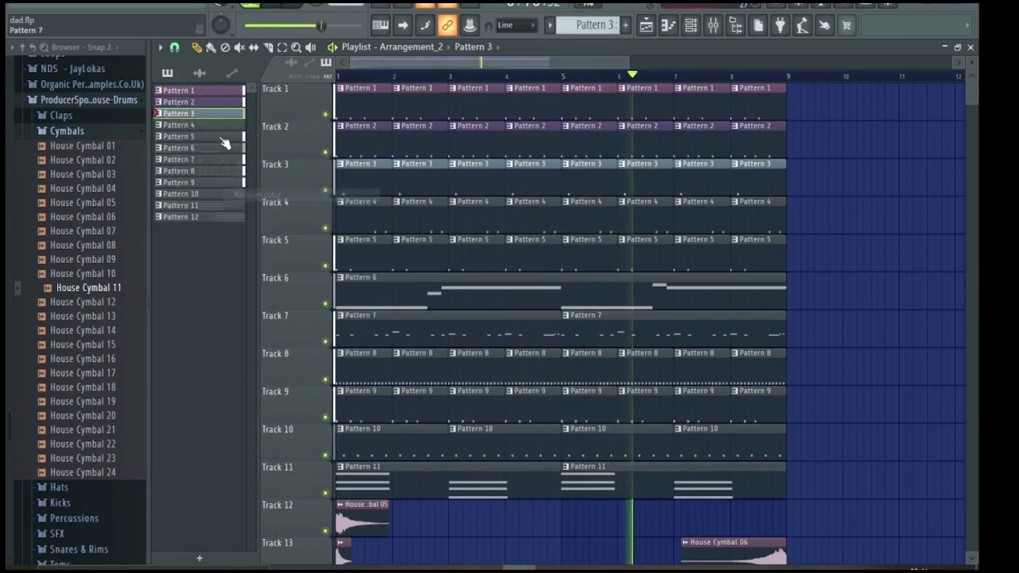
right_click(221, 125)
left_click(241, 206)
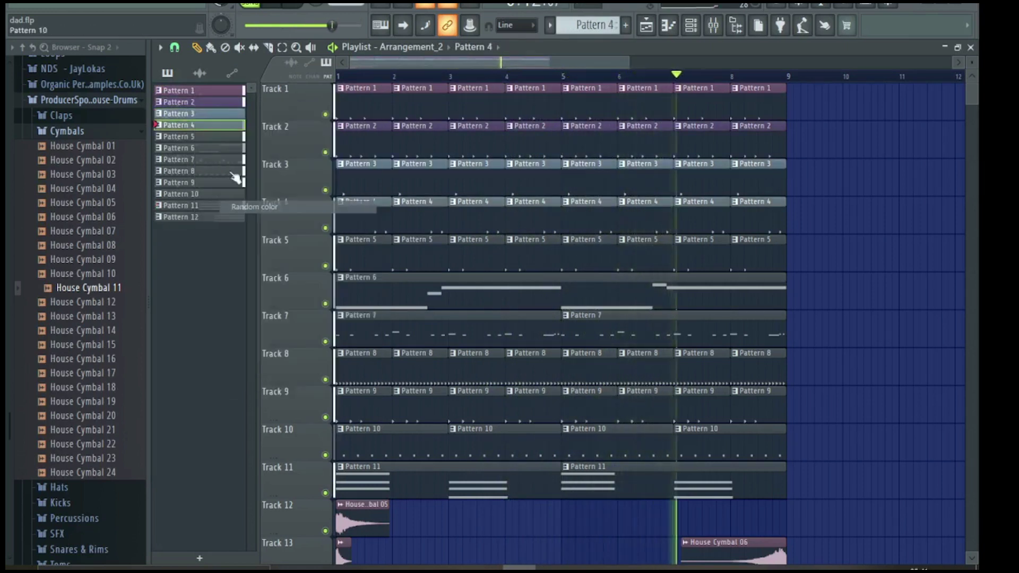
right_click(223, 137)
left_click(259, 220)
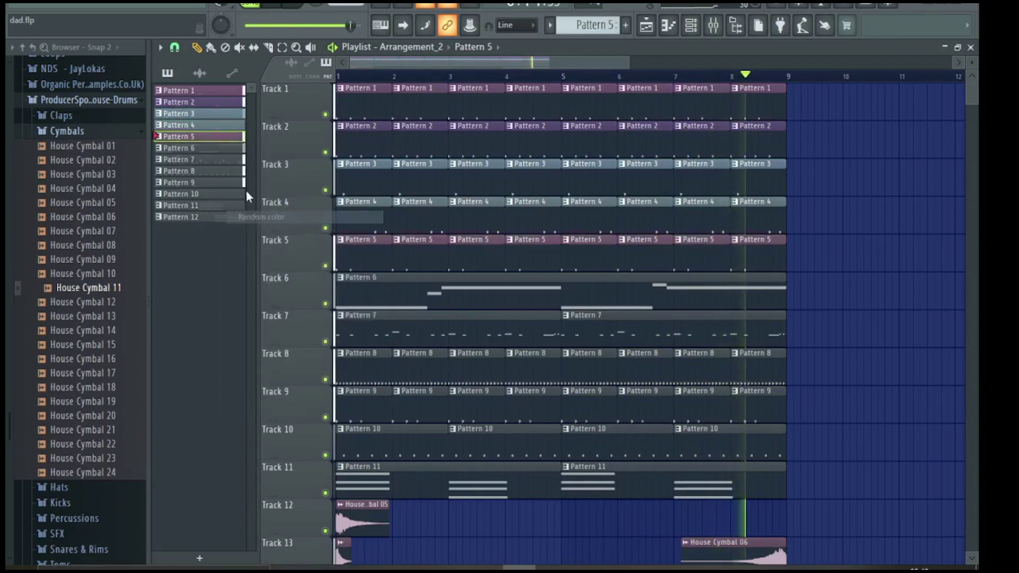
right_click(223, 149)
left_click(238, 228)
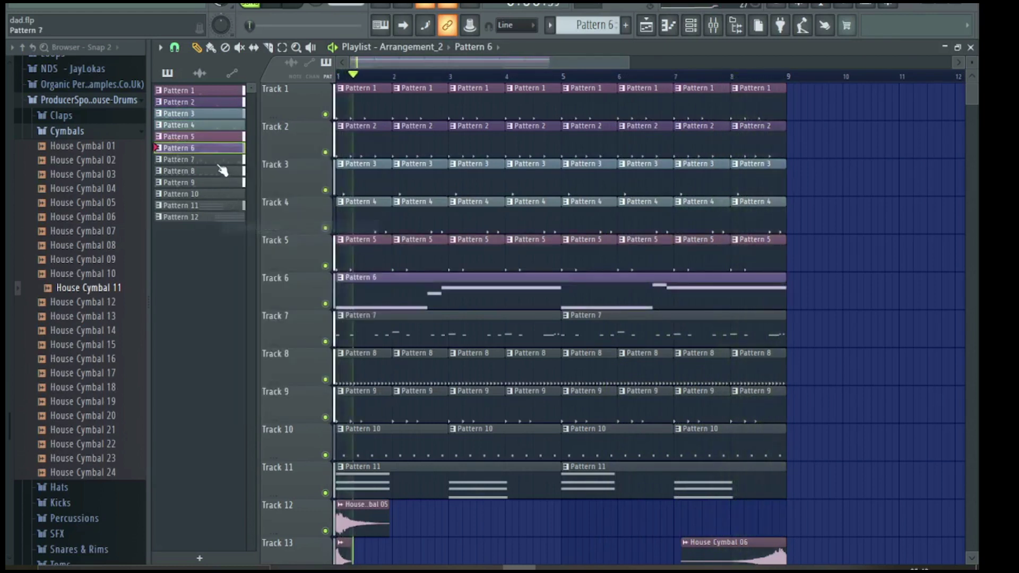
right_click(223, 160)
left_click(239, 240)
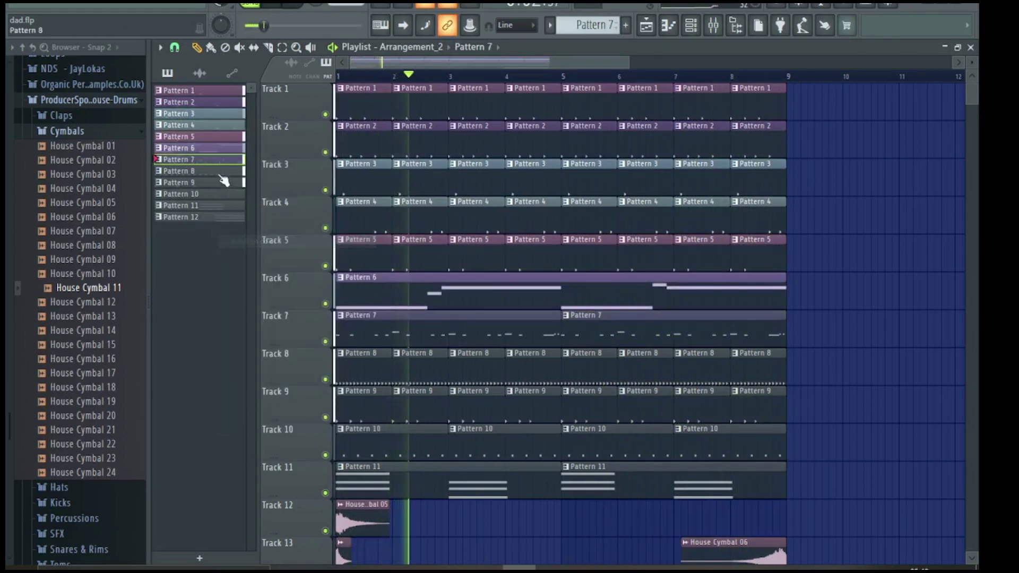
Assign a random color to each of Patterns 8 through 12 in the playlist's pattern list.
right_click(222, 171)
left_click(240, 252)
right_click(207, 182)
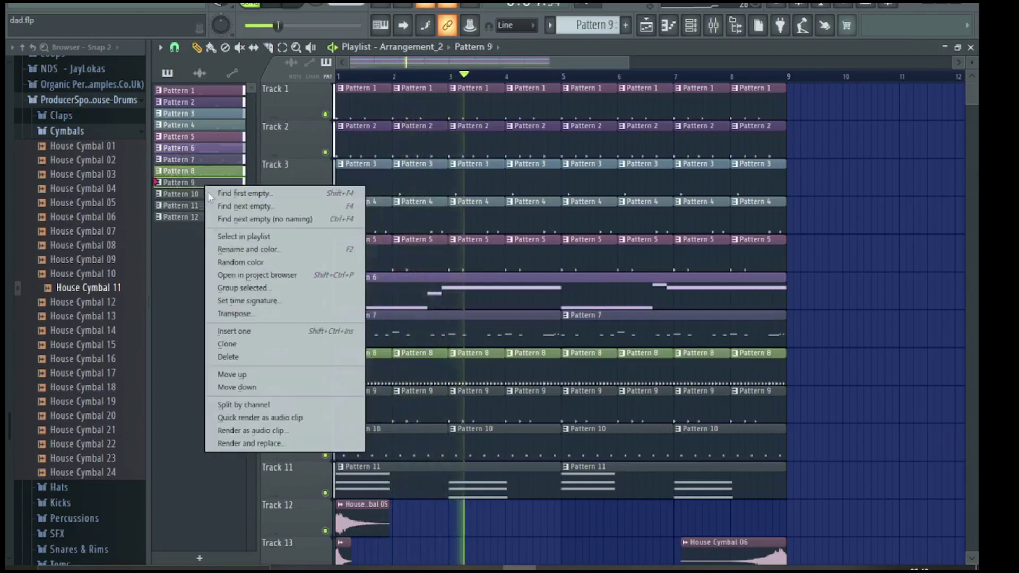
left_click(230, 260)
right_click(214, 195)
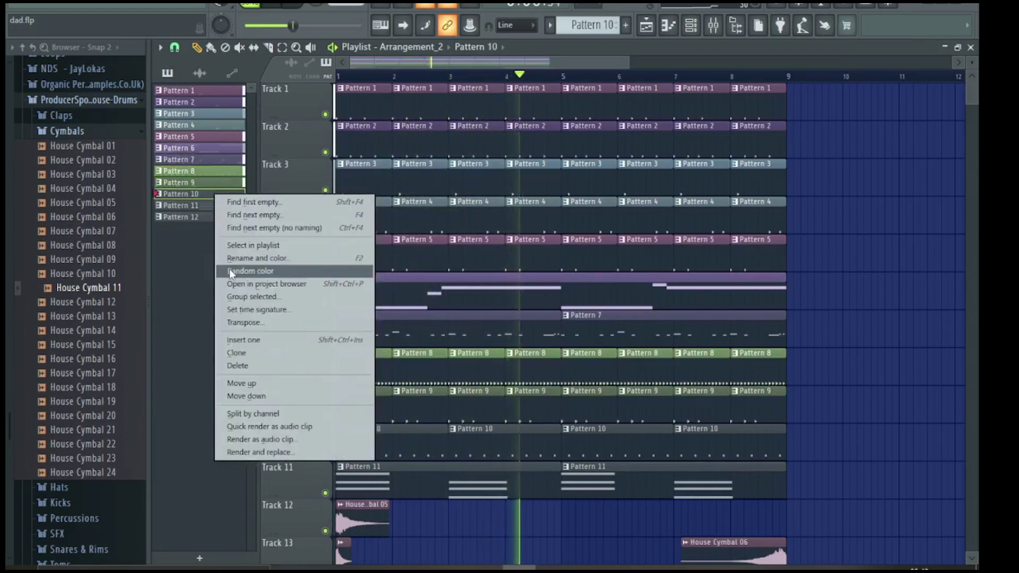
left_click(230, 269)
right_click(223, 212)
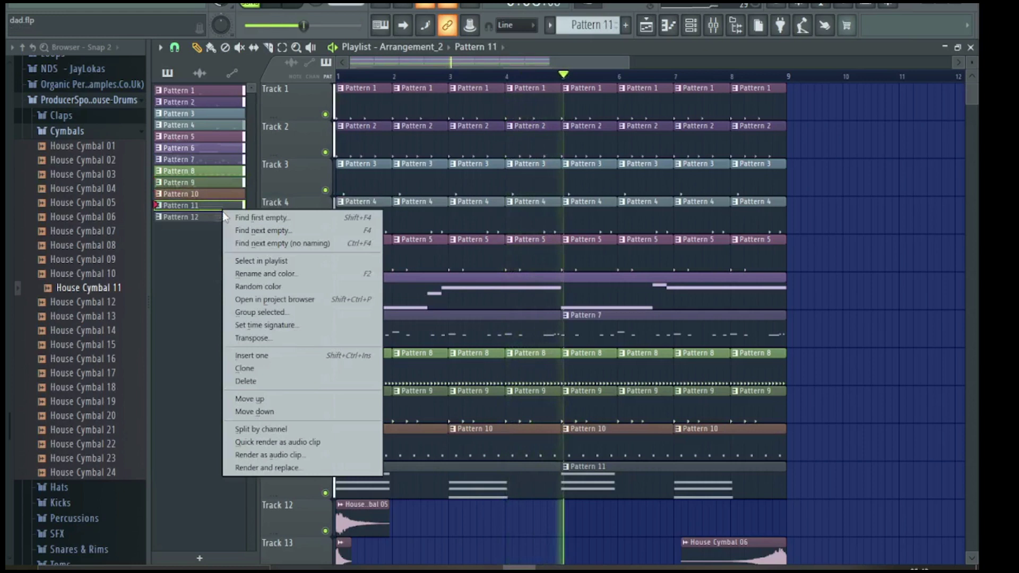
left_click(241, 286)
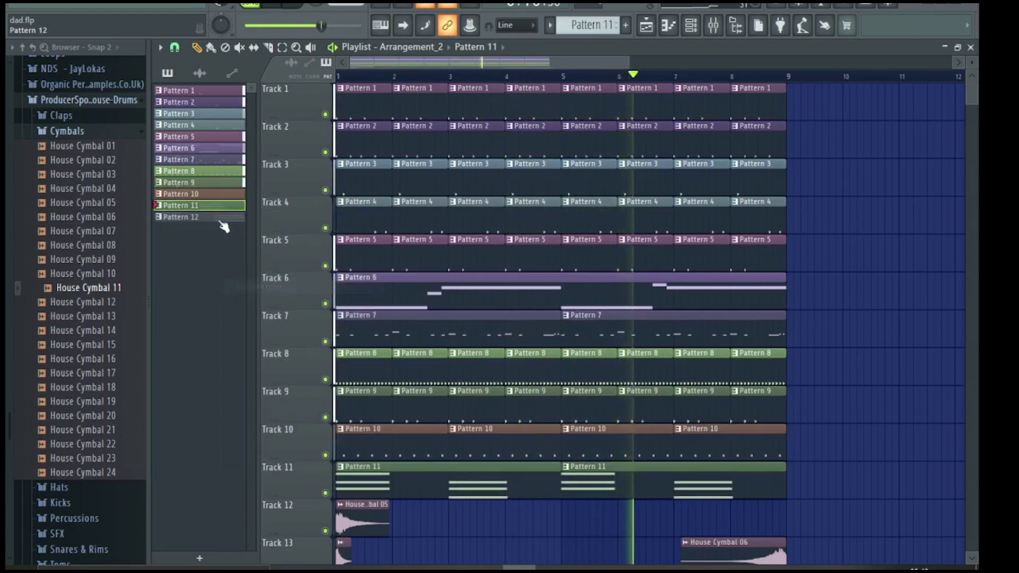
right_click(223, 217)
left_click(236, 294)
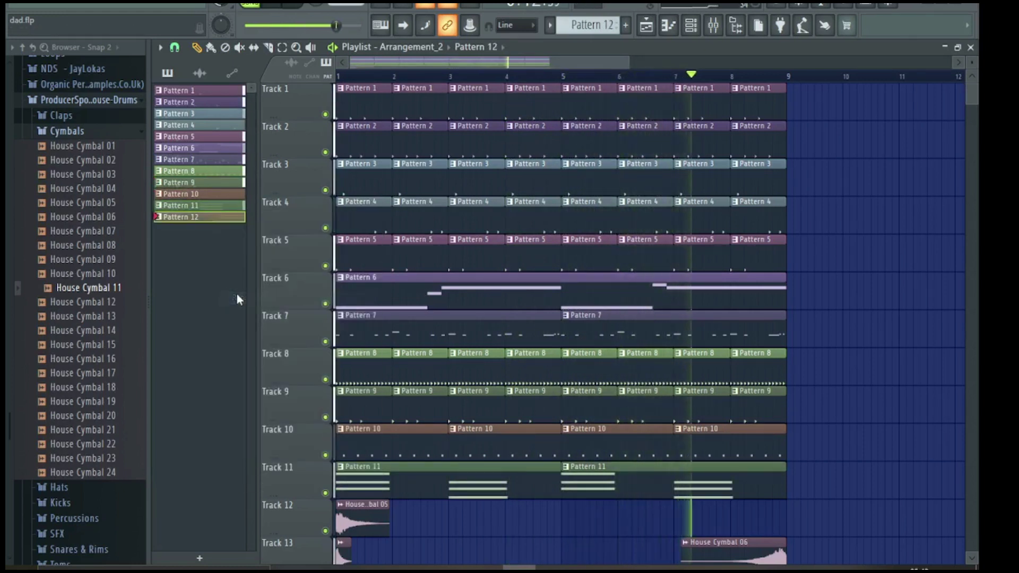
Stop playback, select all clips in bars 1 to 8, and duplicate them four times to fill the playlist through bar 40.
key("space")
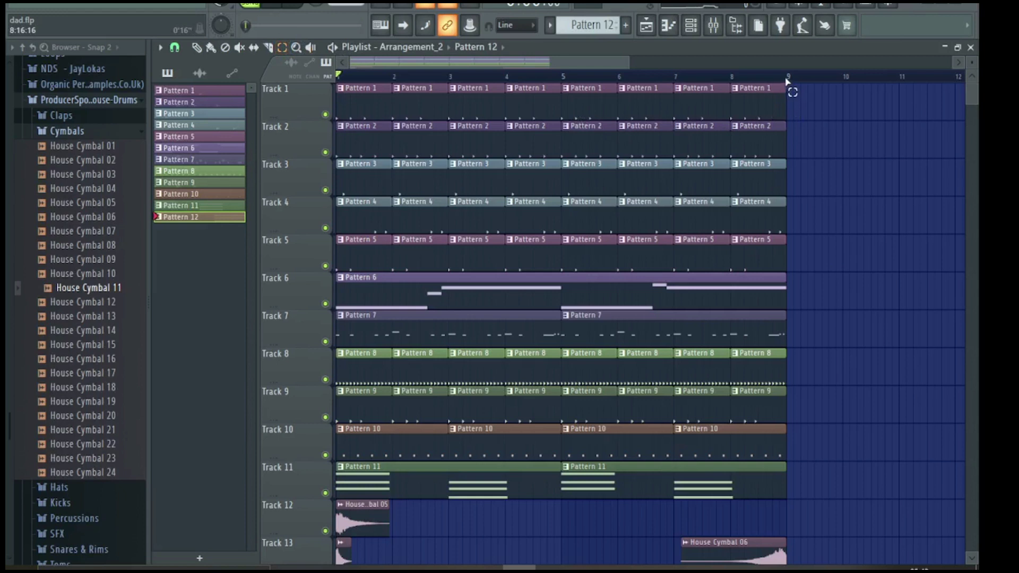
left_click_drag(789, 84, 318, 89)
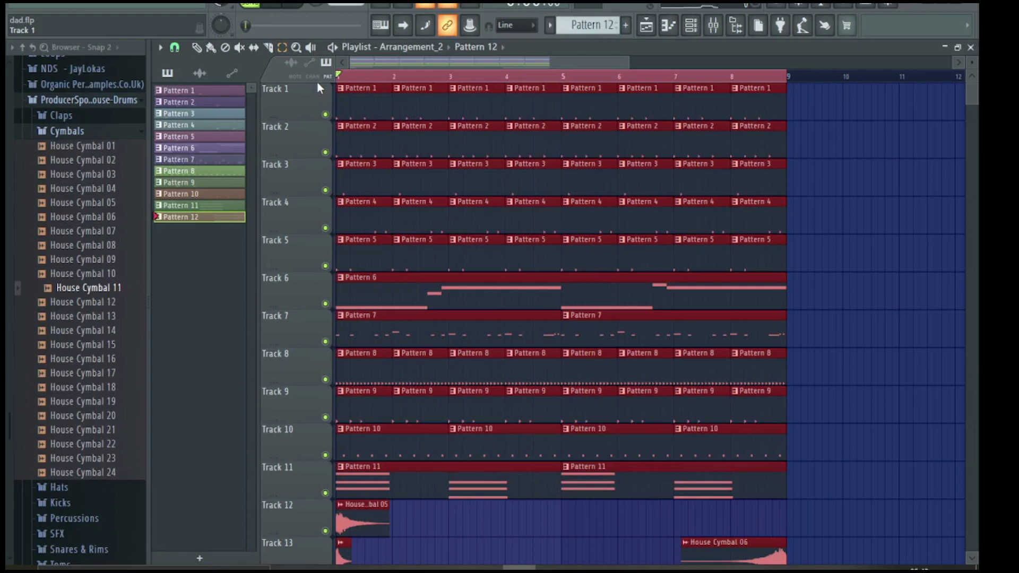
key("ctrl+b")
key("ctrl+b")
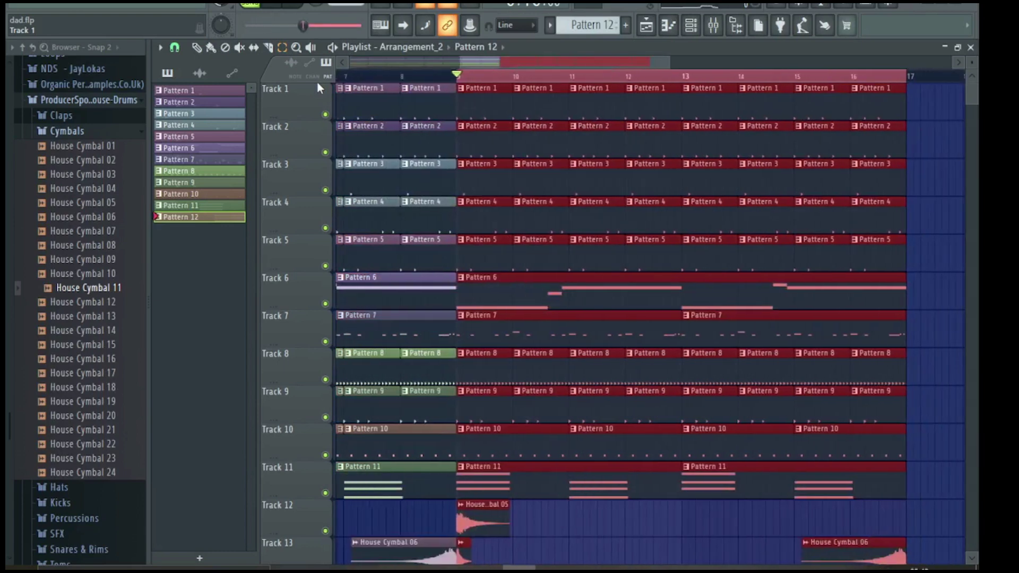
key("ctrl+b")
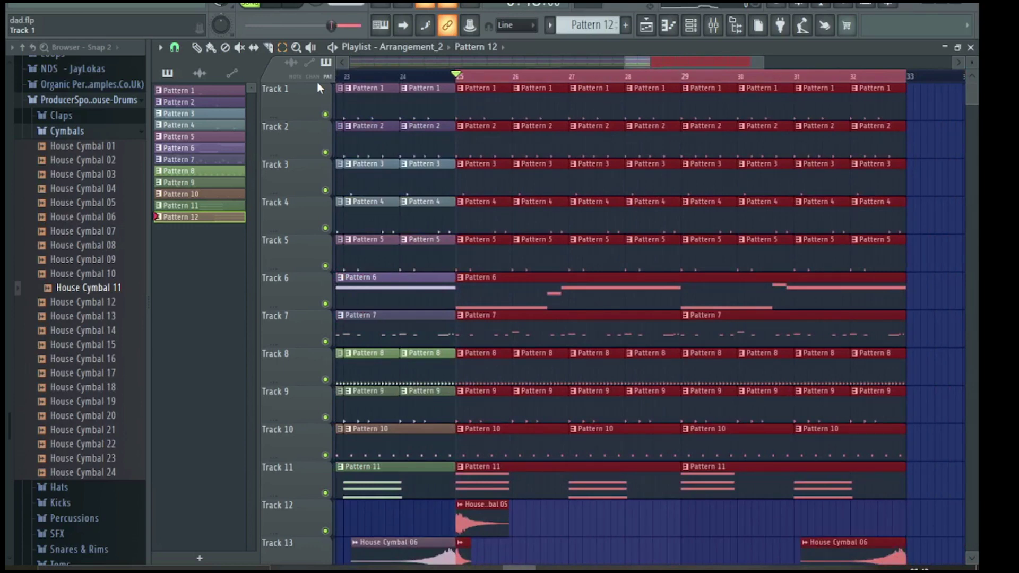
key("ctrl+b")
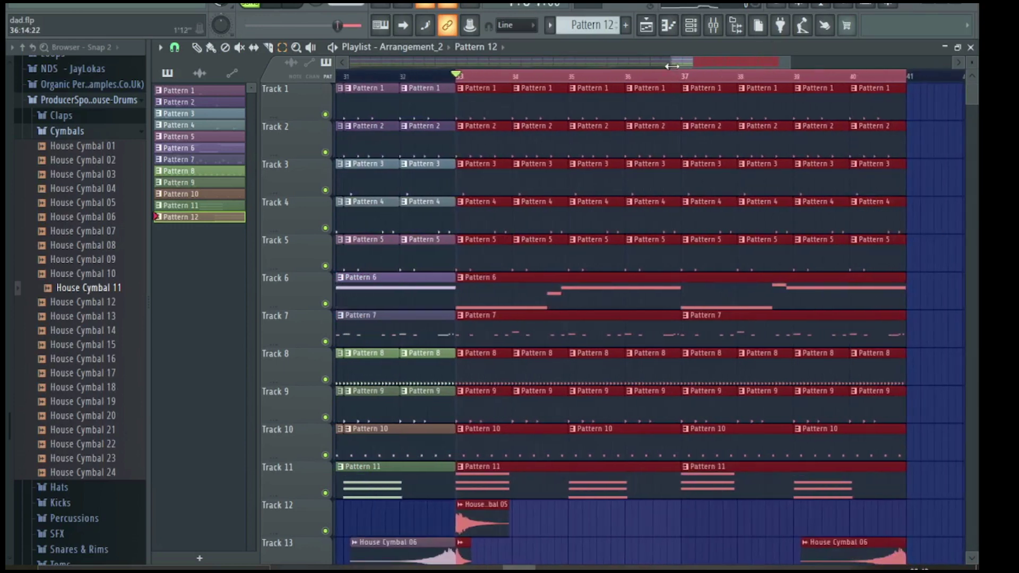
left_click_drag(672, 66, 329, 73)
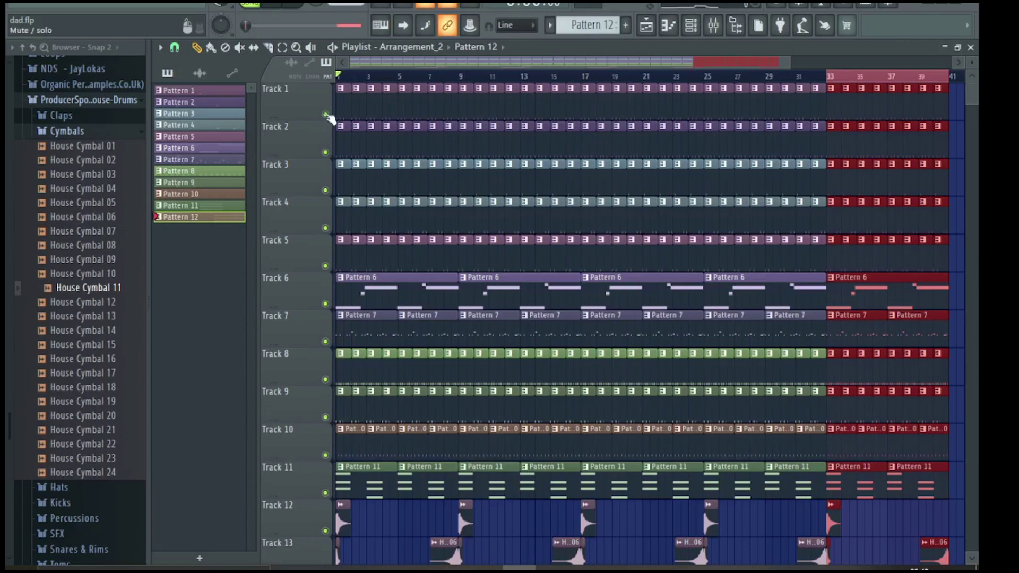
Solo Track 1, and unmute Tracks 10, 11, 12 and 13 so they play along with it.
right_click(325, 114)
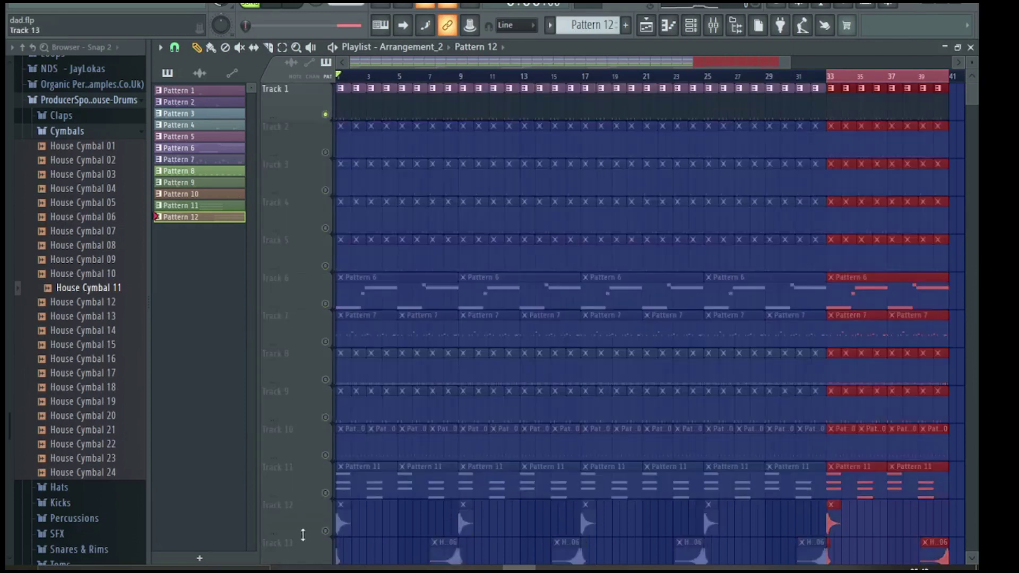
left_click(326, 530)
scroll(325, 531, "down", 1)
left_click(326, 531)
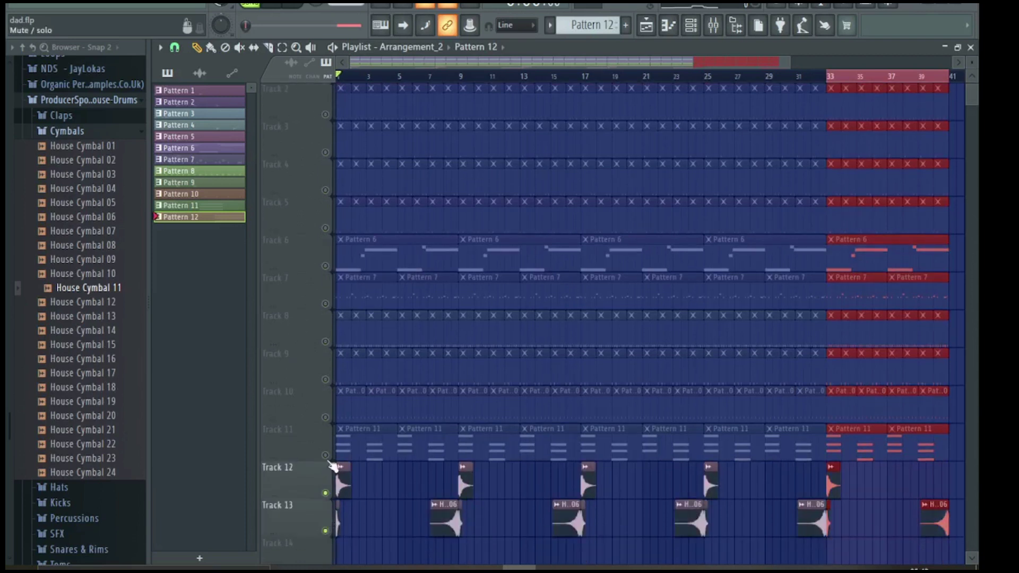
left_click(326, 454)
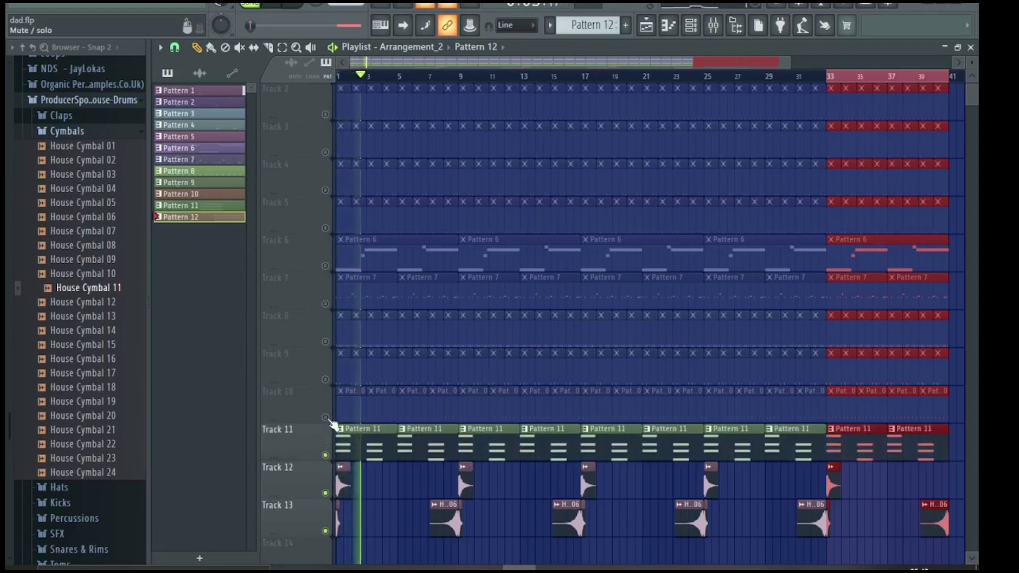
left_click(326, 418)
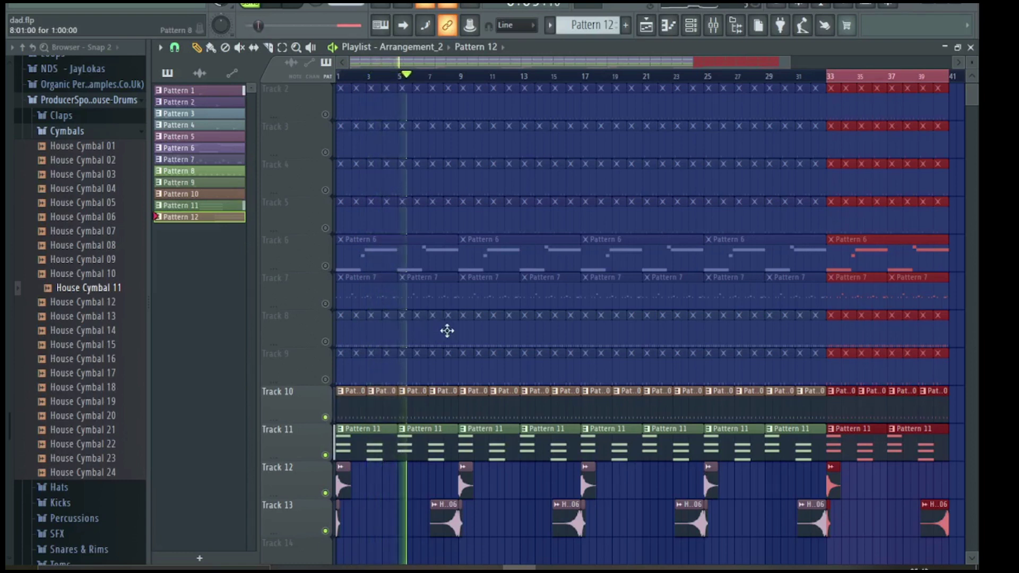
Delete the clips in bars 1 to 8 on Track 8 and Track 2, and unmute Track 2.
left_click_drag(446, 331, 325, 335)
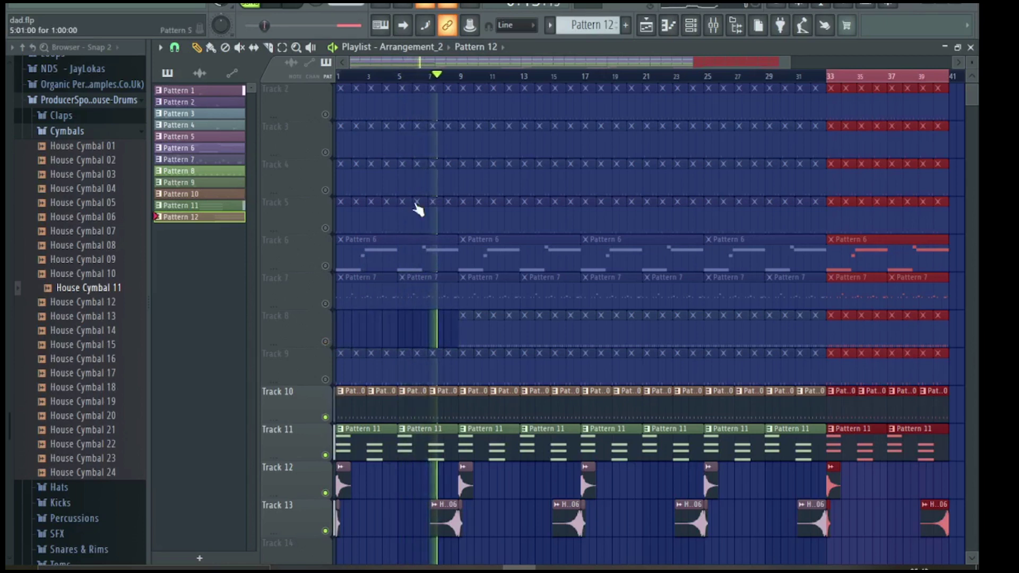
scroll(422, 204, "up", 1)
left_click_drag(434, 148, 335, 155)
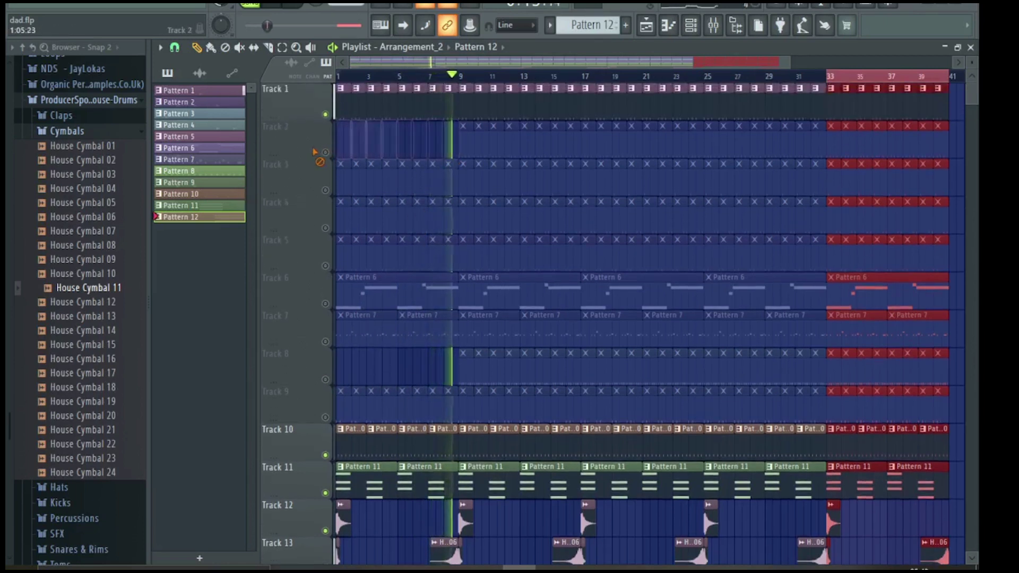
left_click(325, 153)
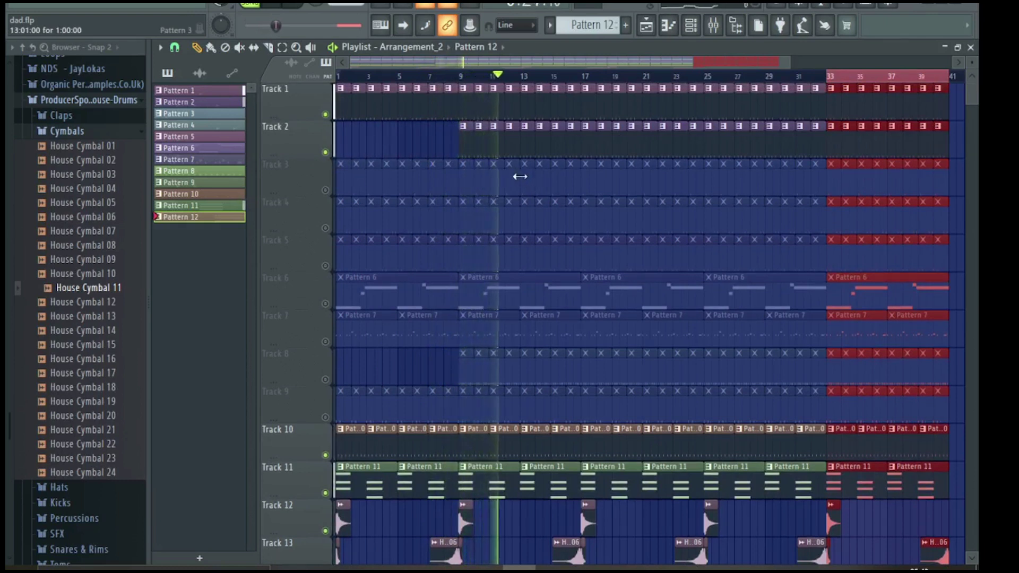
Delete the clips in bars 1 to 12 on Track 3 and bars 1 to 16 on Track 4, and unmute both tracks.
left_click_drag(519, 176, 340, 188)
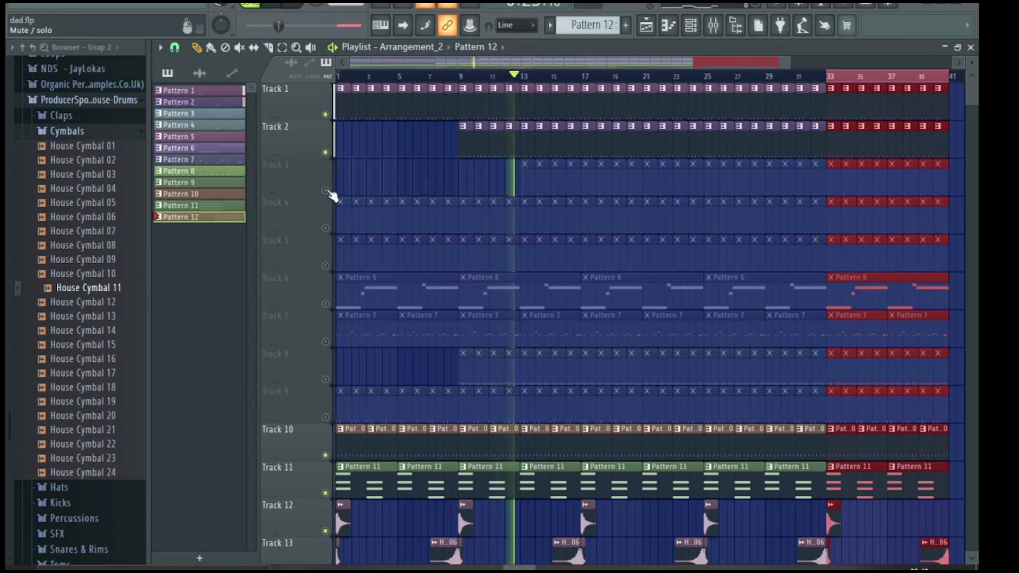
left_click(326, 190)
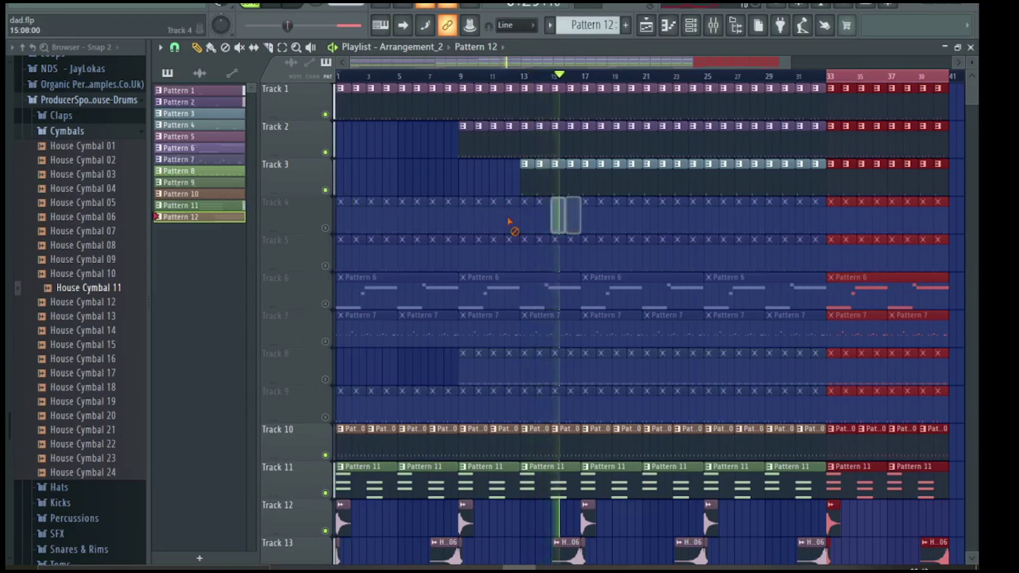
left_click(326, 229)
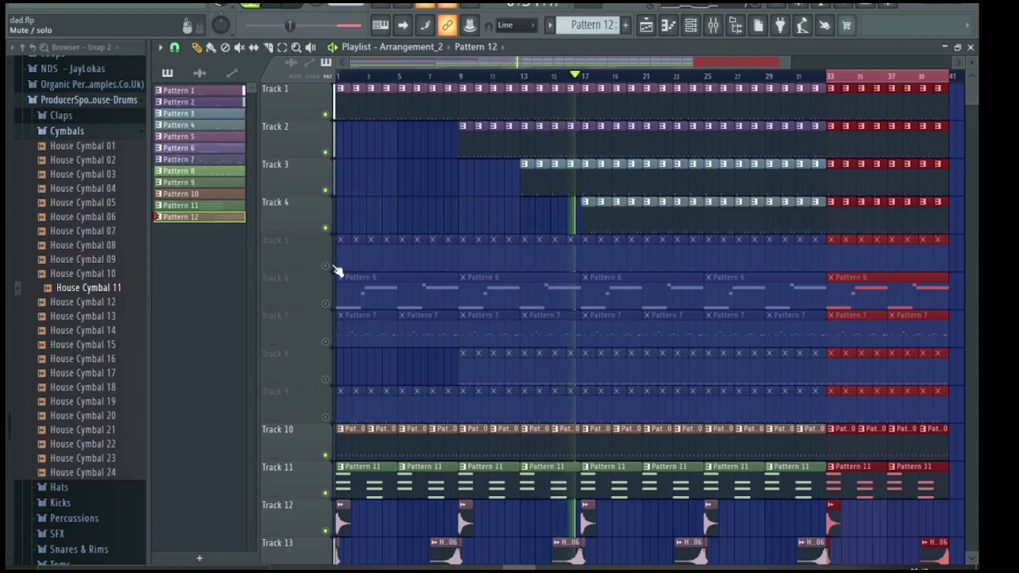
Unmute Tracks 5 and 8, and delete Track 8's clips in bars 9 to 15.
left_click(326, 266)
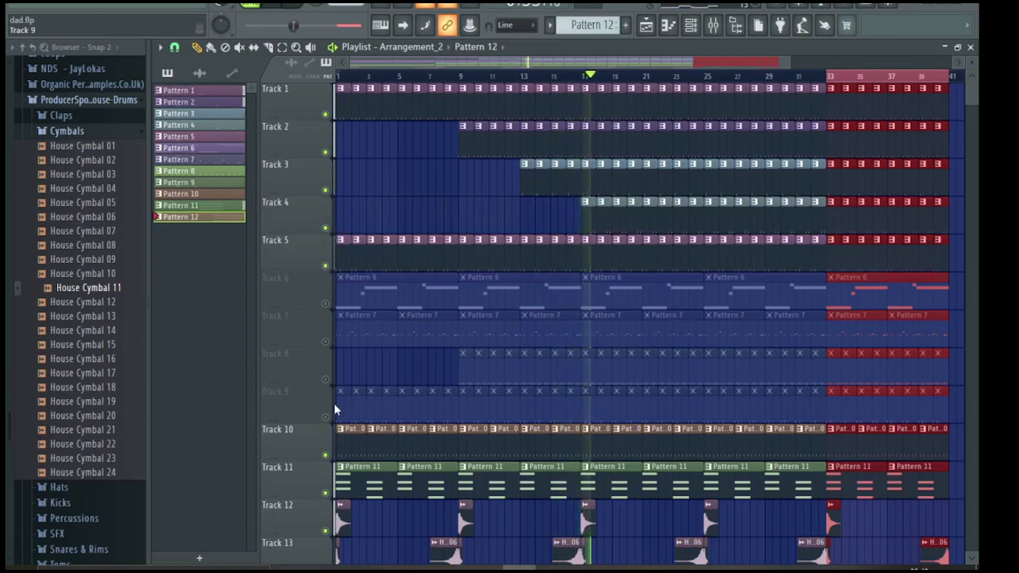
left_click(326, 379)
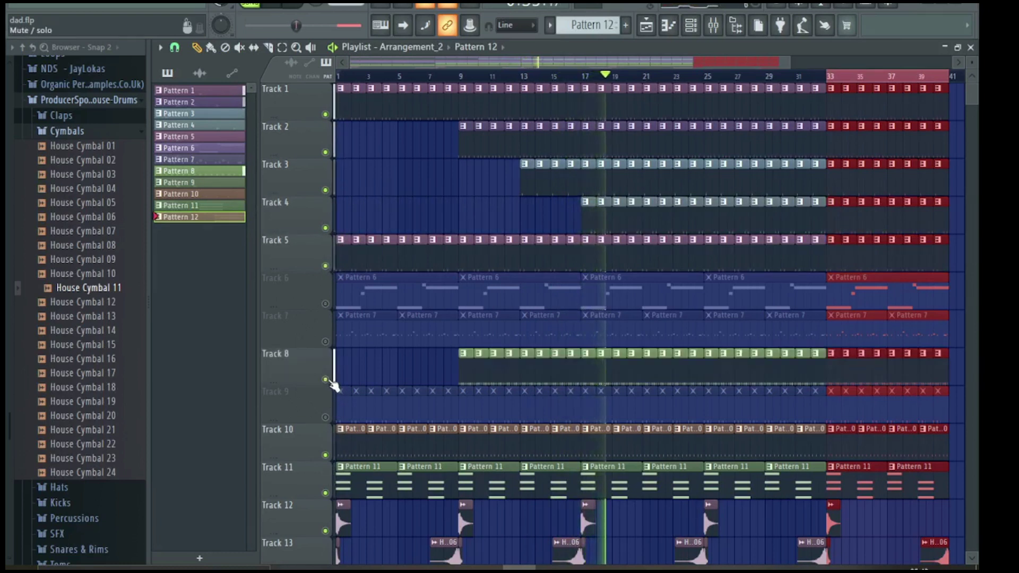
left_click_drag(464, 365, 564, 360)
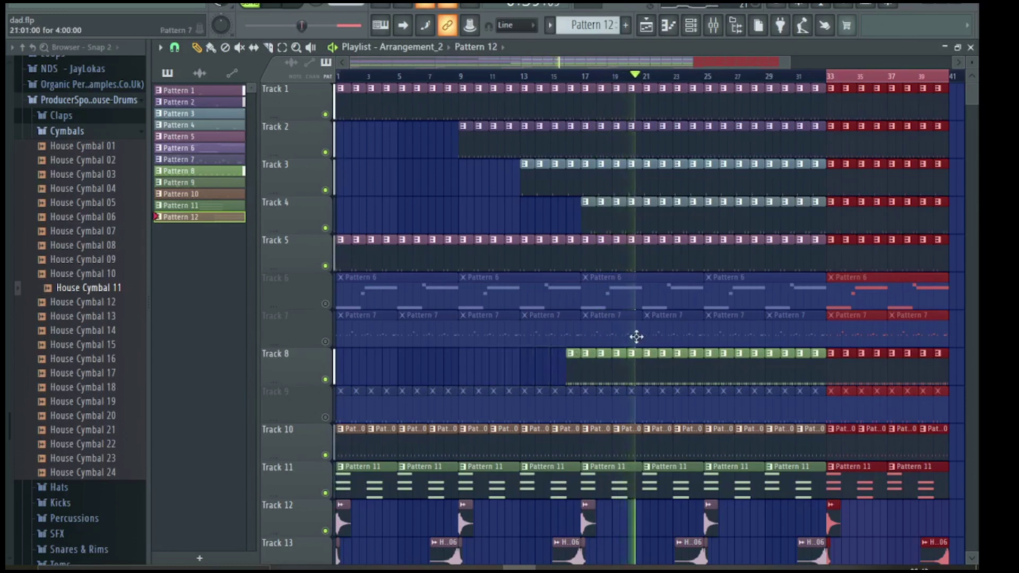
Delete the clips in bars 1 to 20 on Track 7 and bars 1 to 24 on Track 6, and unmute both tracks.
left_click_drag(637, 336, 339, 335)
left_click(326, 342)
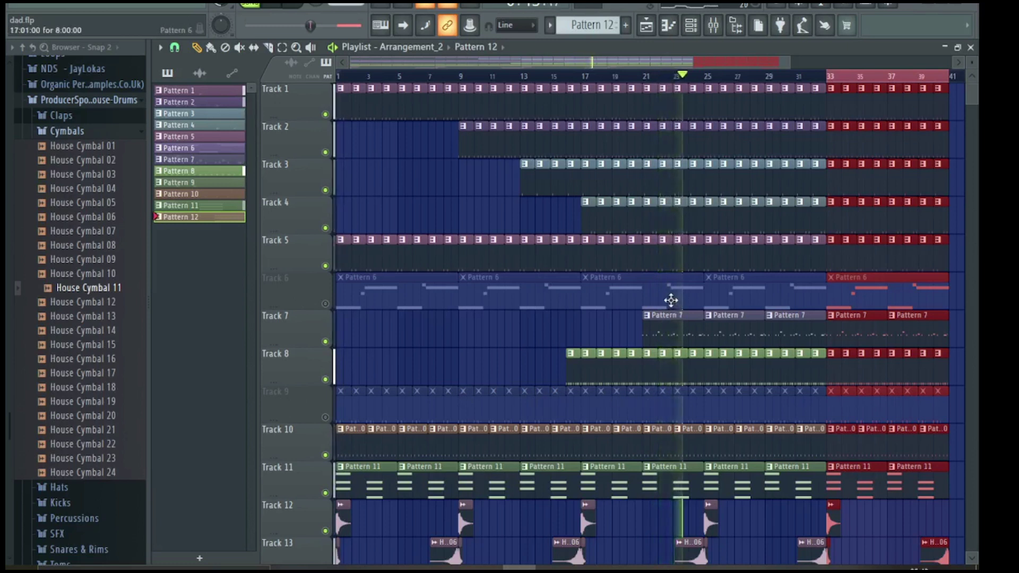
left_click_drag(670, 300, 355, 305)
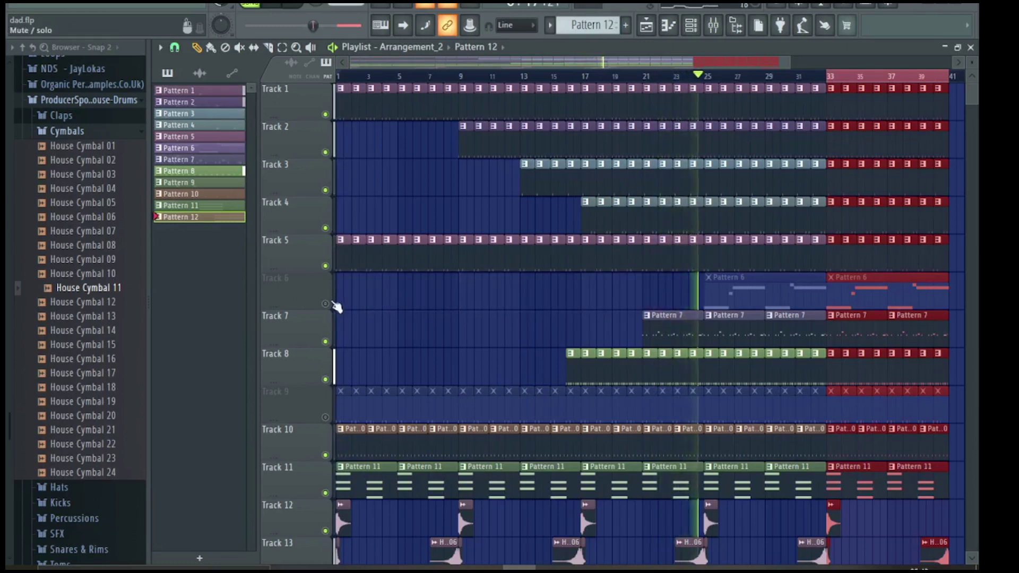
left_click(329, 304)
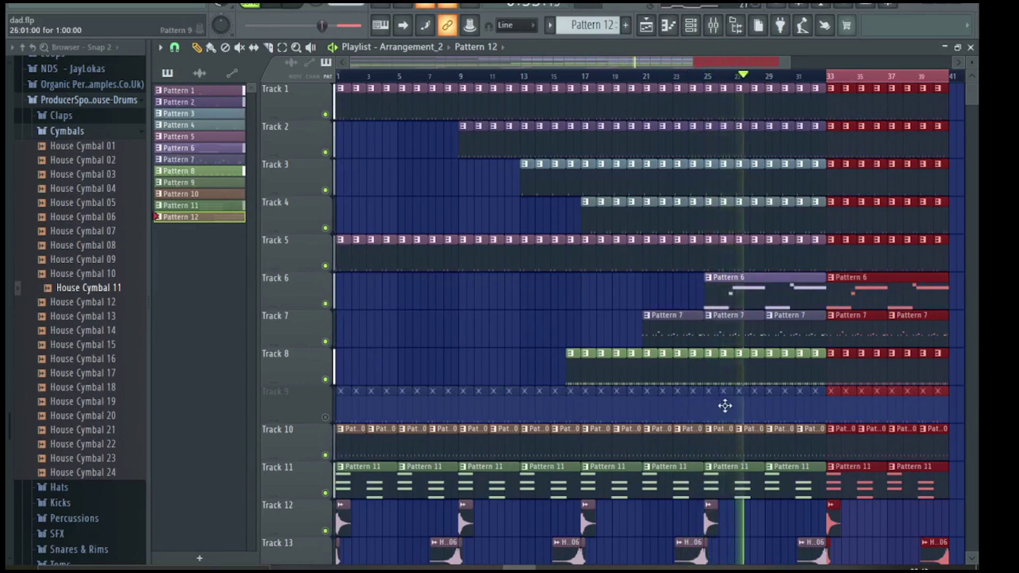
Delete the Pattern 9 clips in bars 1 to 27 on Track 9, and unmute the track.
left_click_drag(742, 403, 341, 406)
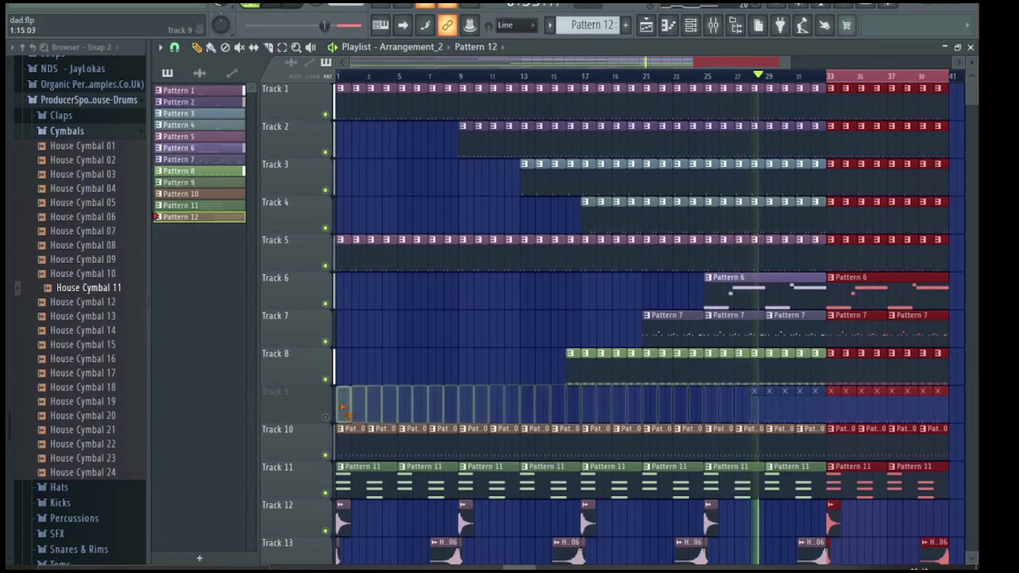
left_click(325, 417)
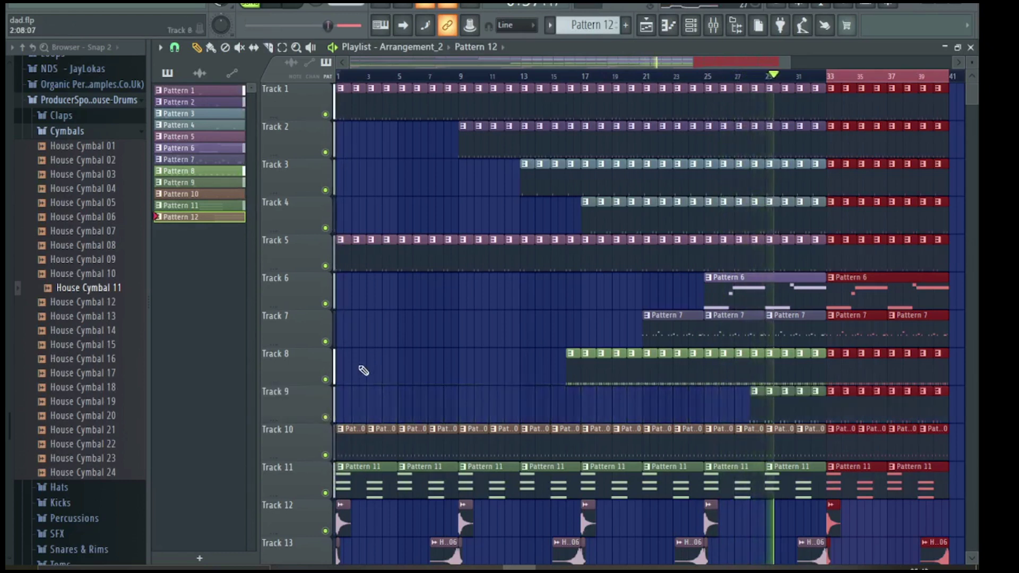
left_click_drag(534, 70, 677, 68)
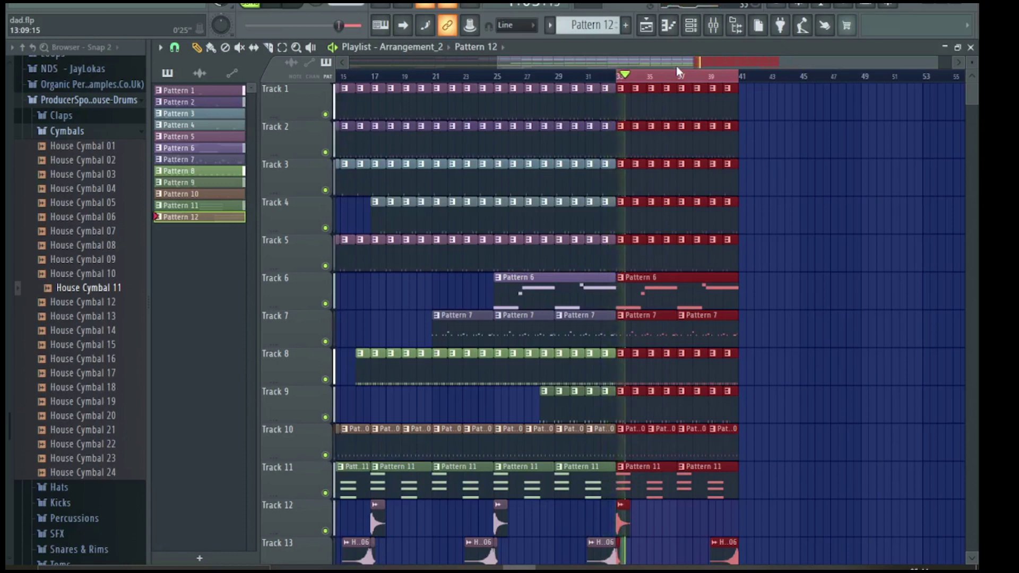
Duplicate the section in bars 33 to 40 so it repeats from bar 41, and delete Track 8's clips in bars 33 to 40.
key("space")
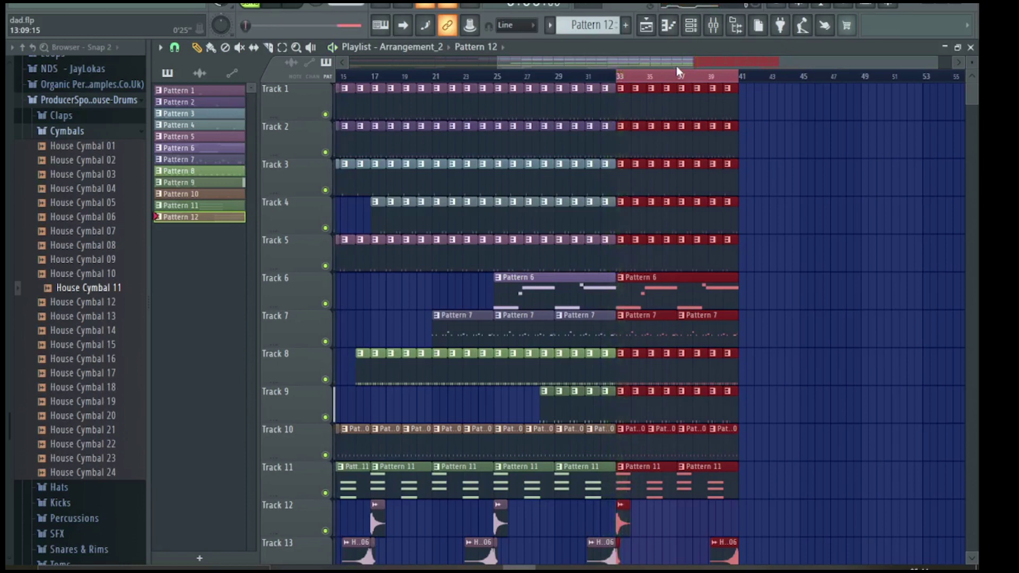
key("ctrl+b")
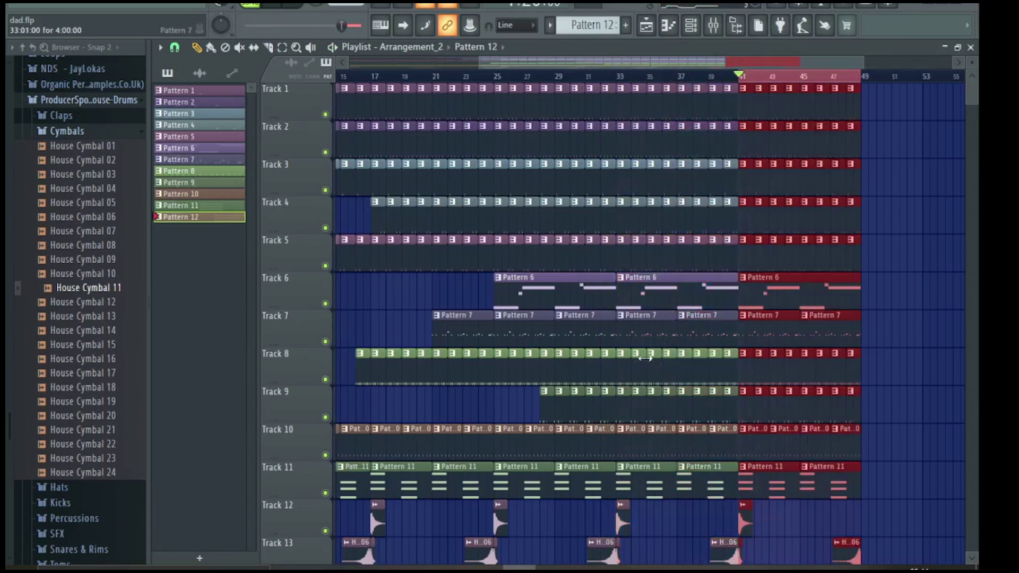
left_click_drag(630, 374, 723, 368)
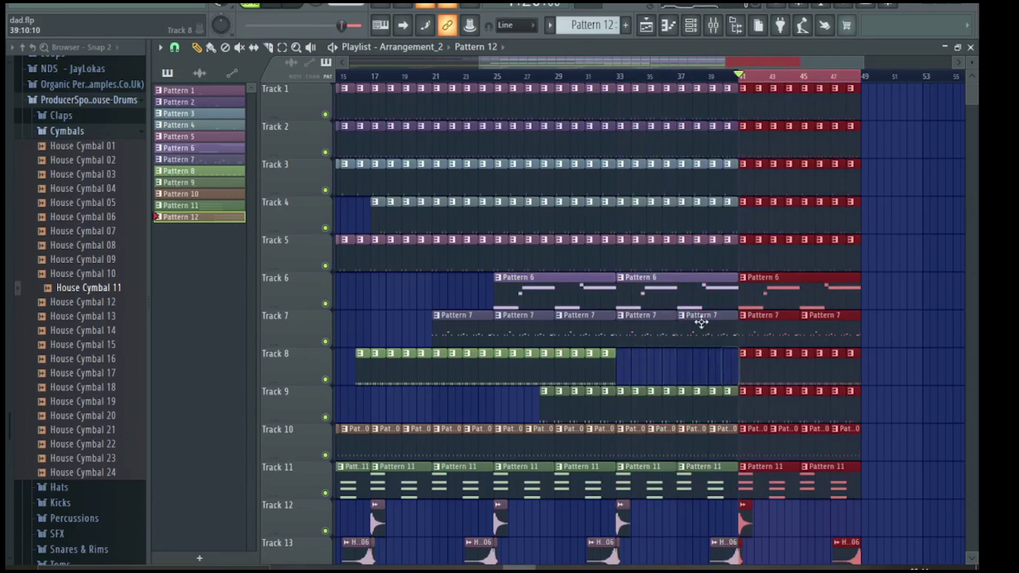
Play the arrangement from the start and delete the clips in bars 33 to 40 on Tracks 1 to 5.
left_click_drag(584, 62, 328, 79)
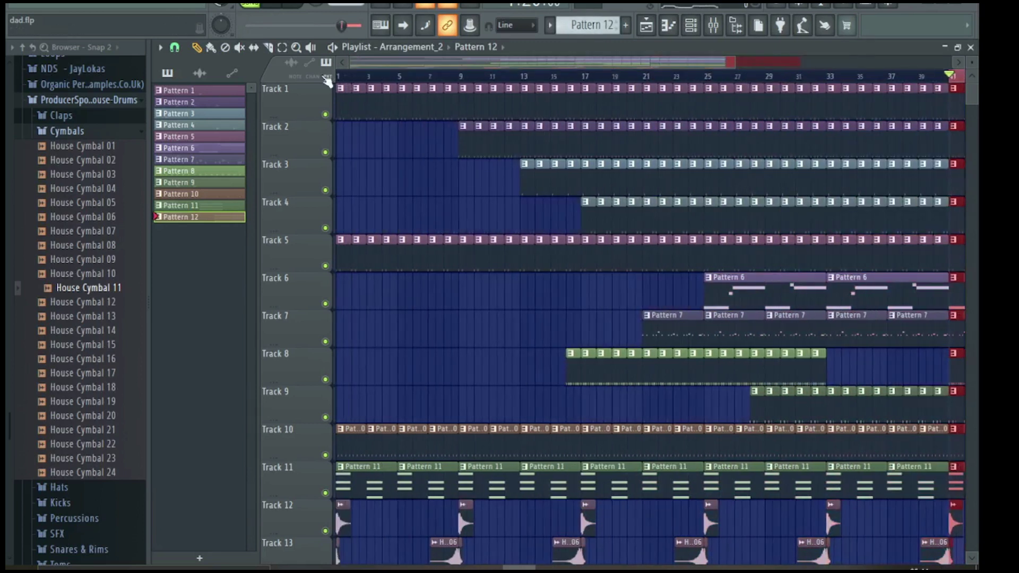
key("space")
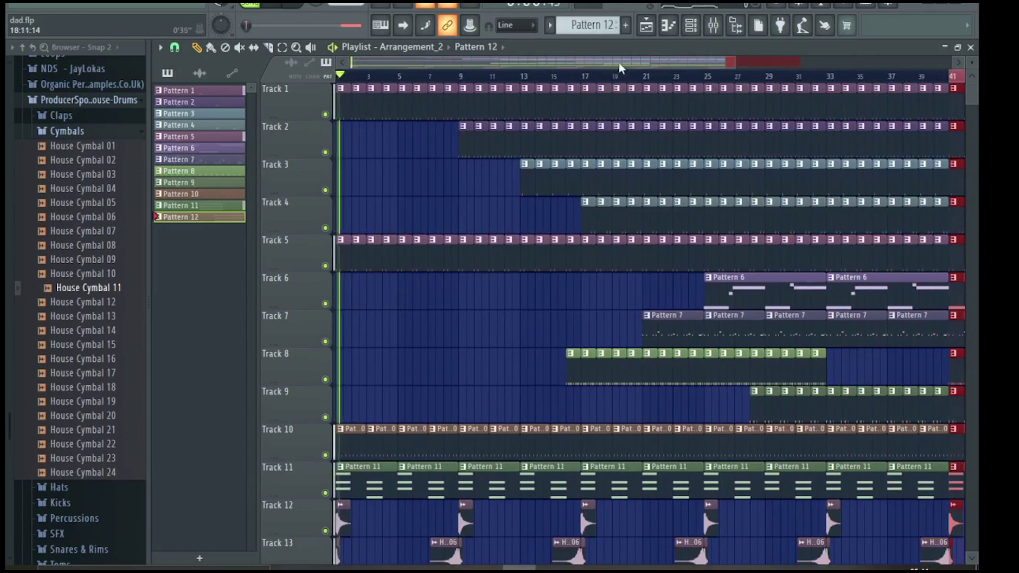
left_click_drag(619, 64, 830, 66)
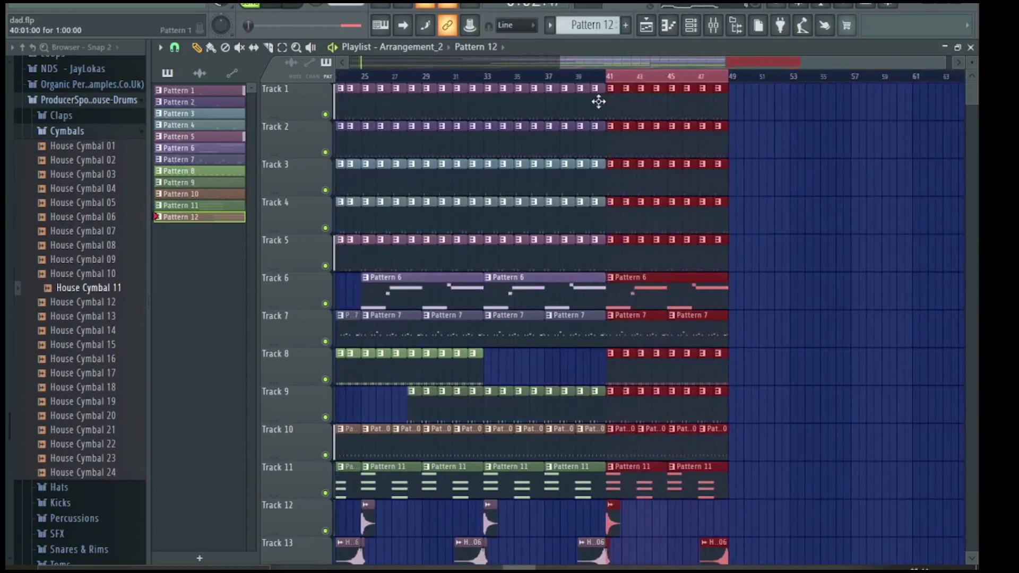
mouse_move(599, 102)
left_mouse_down()
mouse_move(494, 106)
mouse_move(559, 139)
mouse_move(590, 136)
mouse_move(557, 176)
mouse_move(501, 180)
mouse_move(498, 190)
mouse_move(590, 217)
left_mouse_up()
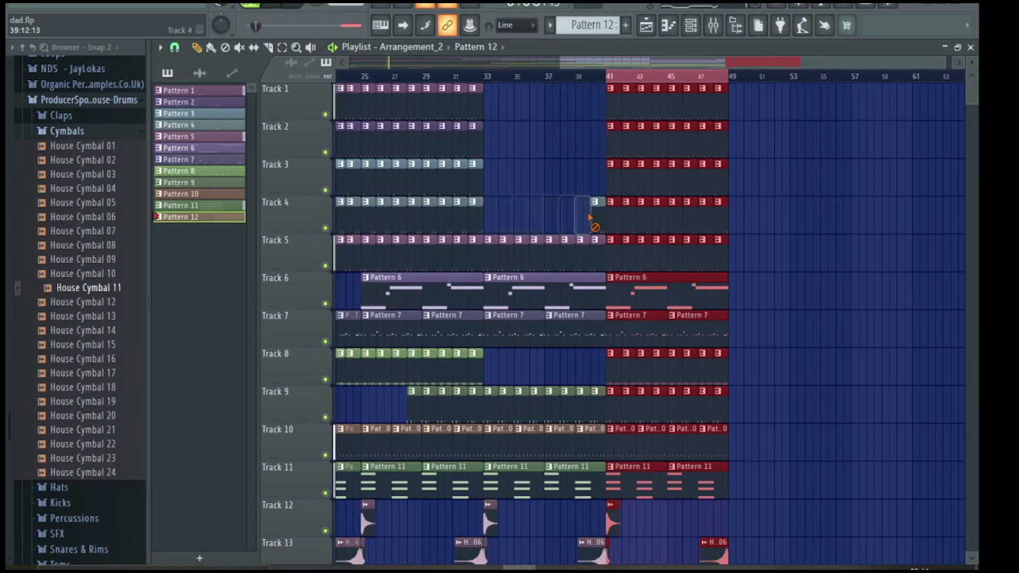
right_click(500, 242)
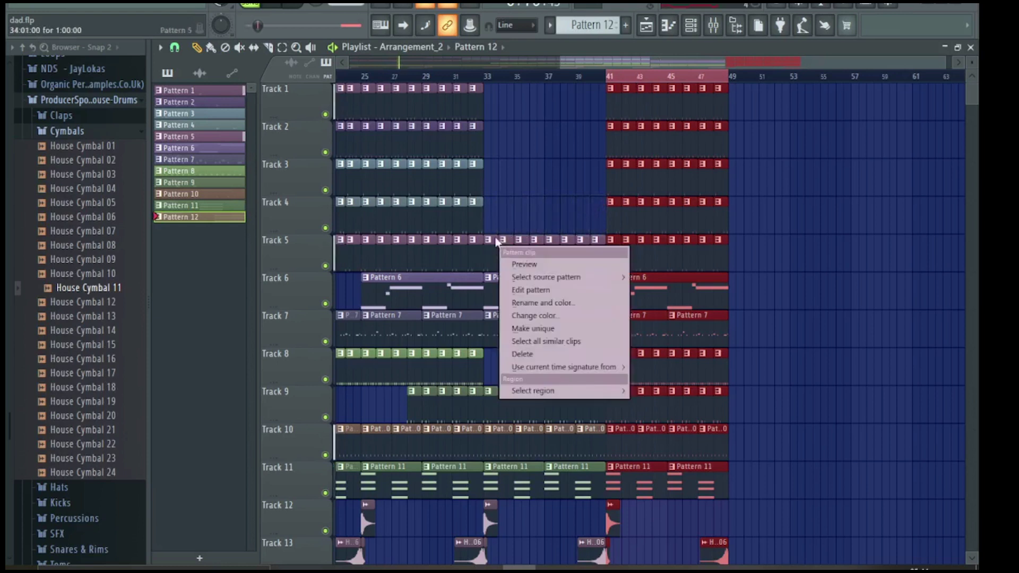
left_click_drag(496, 243, 597, 252)
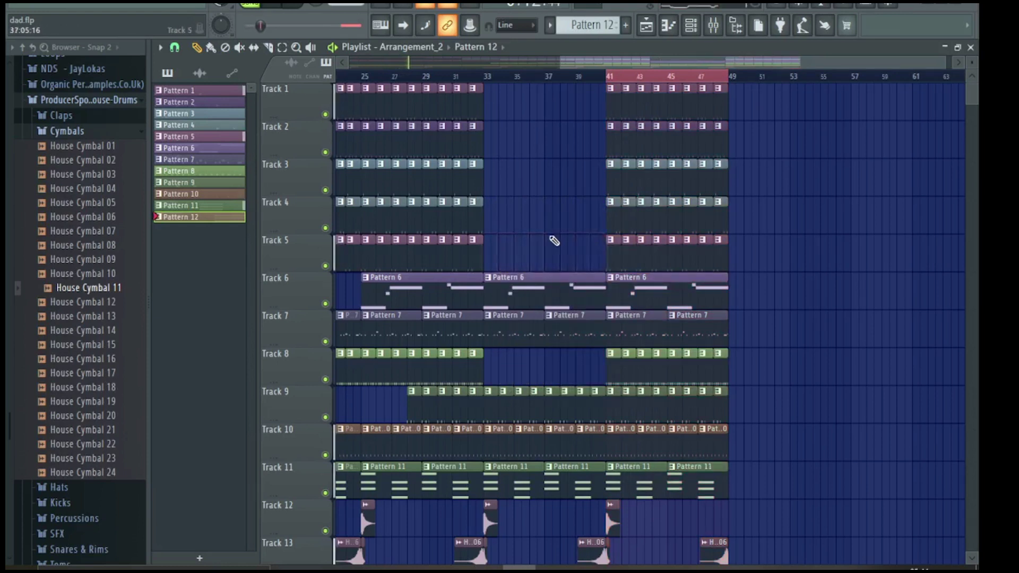
Place Pattern 2 clips in bars 37 to 40 on Track 2.
left_click_drag(558, 65, 350, 57)
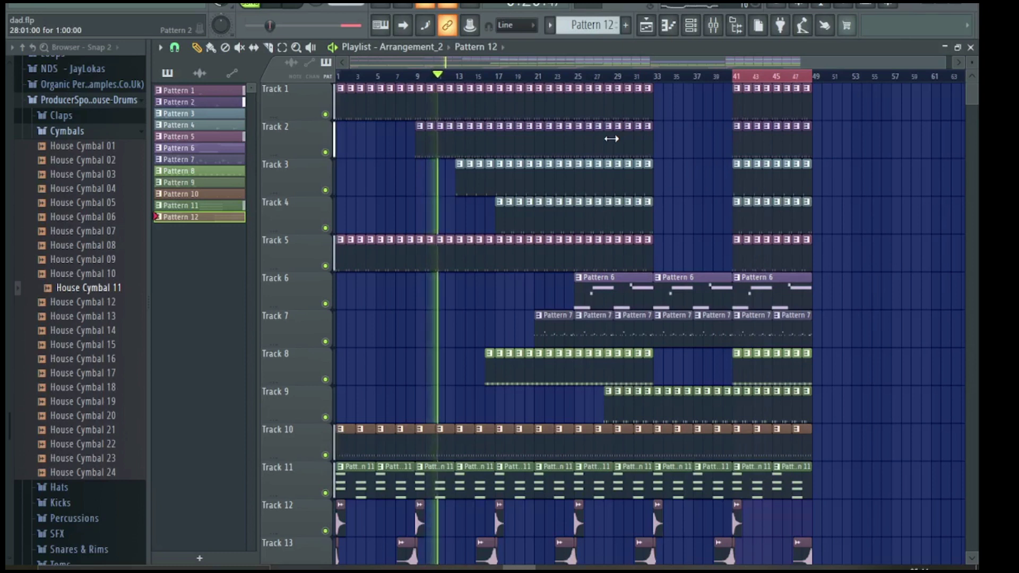
left_click(734, 144)
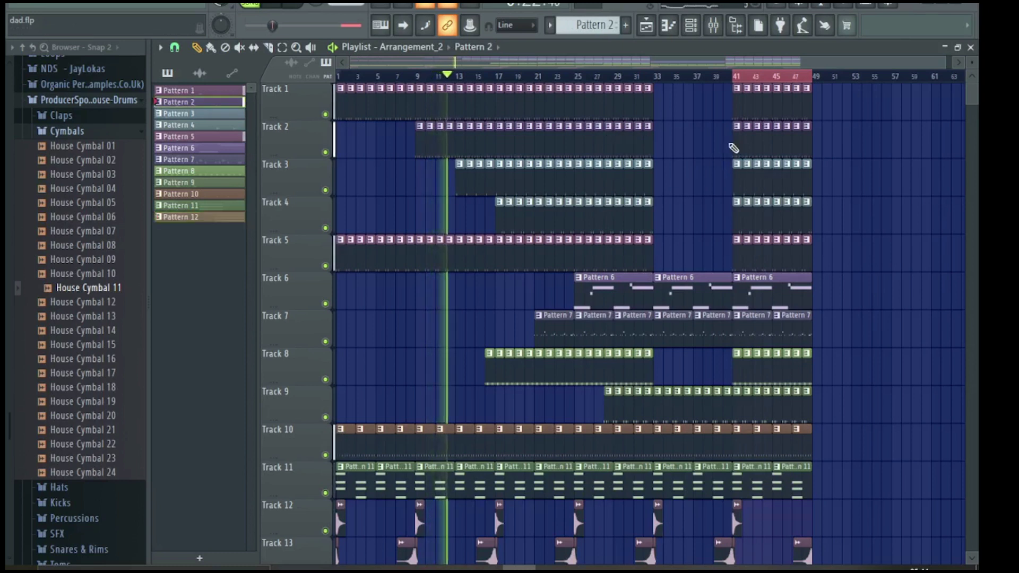
left_click(698, 150)
left_click(708, 146)
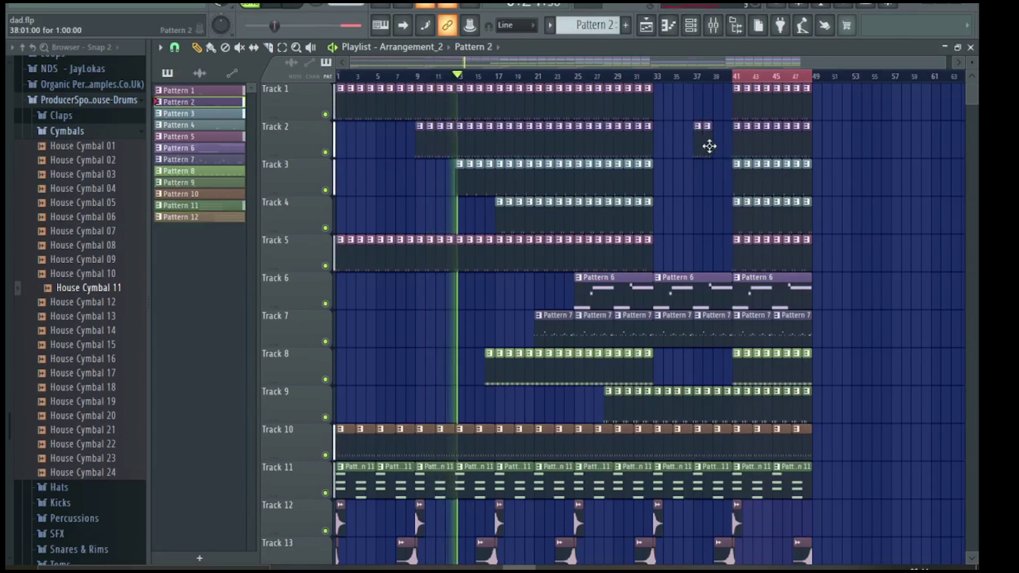
left_click(717, 148)
left_click(728, 150)
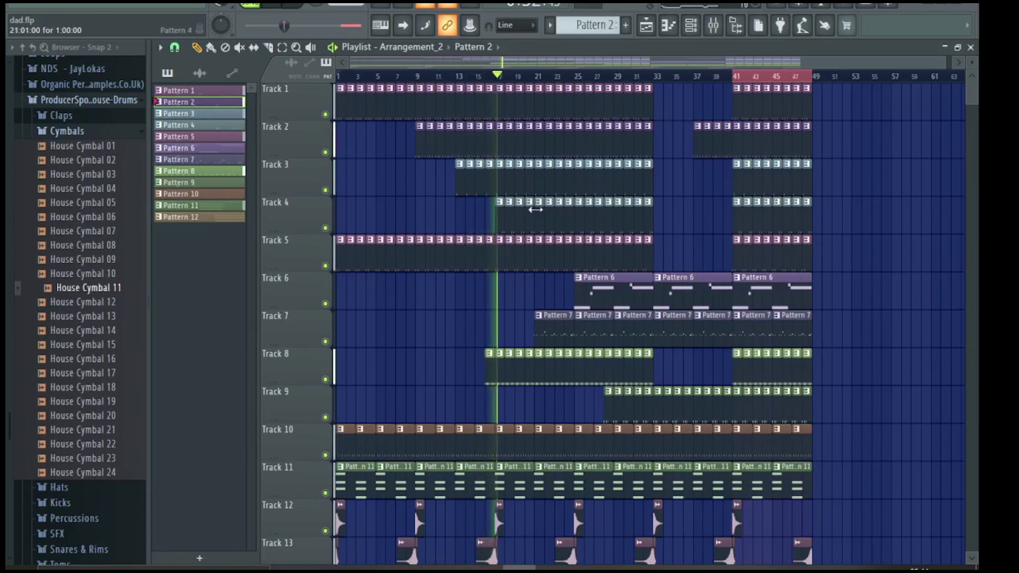
Add Pattern 8 clips in bars 13 to 15 on Track 8 and Pattern 6 clips at bars 17 and 9 on Track 6.
left_click(467, 380)
left_click(477, 375)
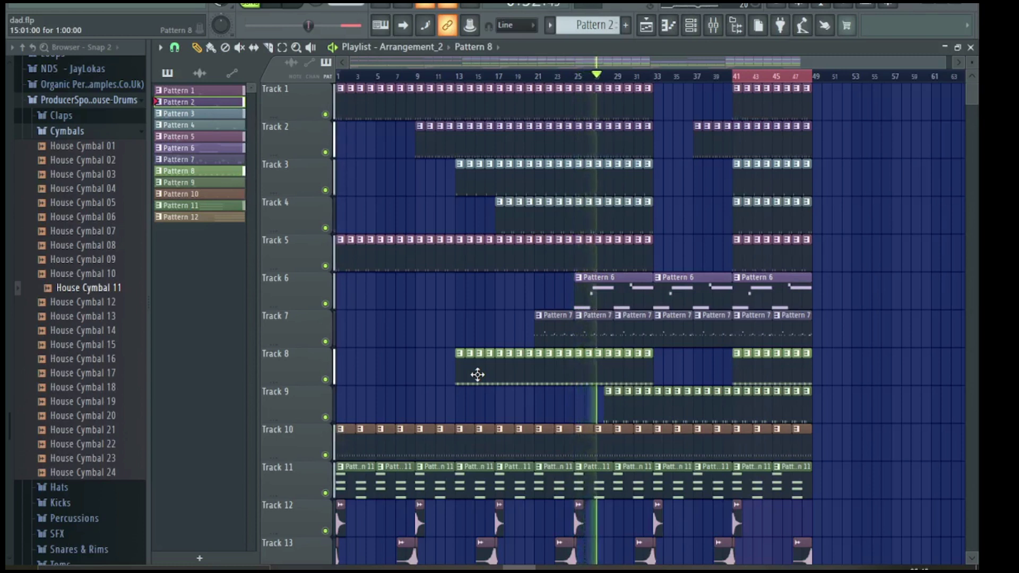
left_click(620, 296)
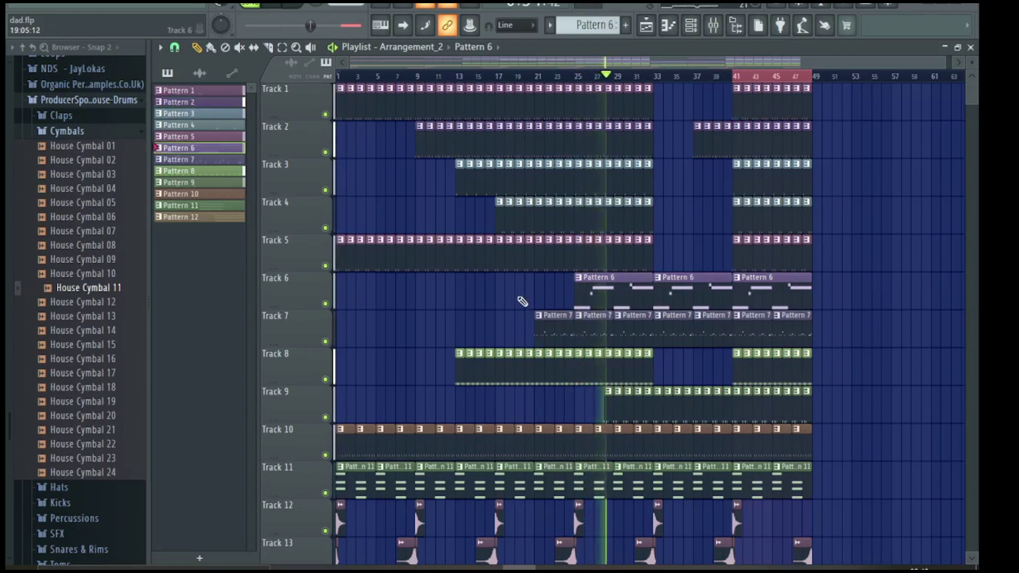
left_click(492, 293)
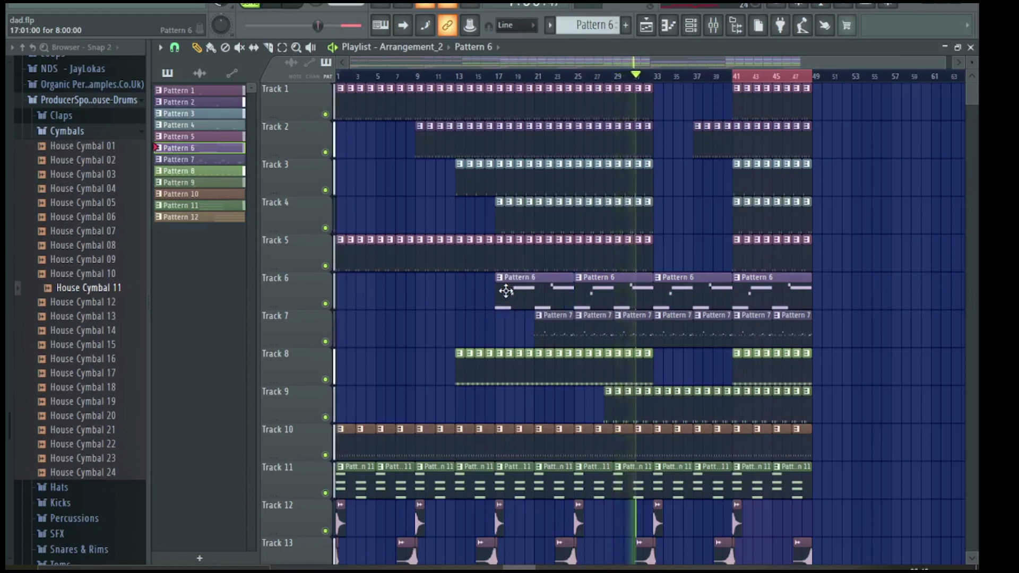
left_click(419, 289)
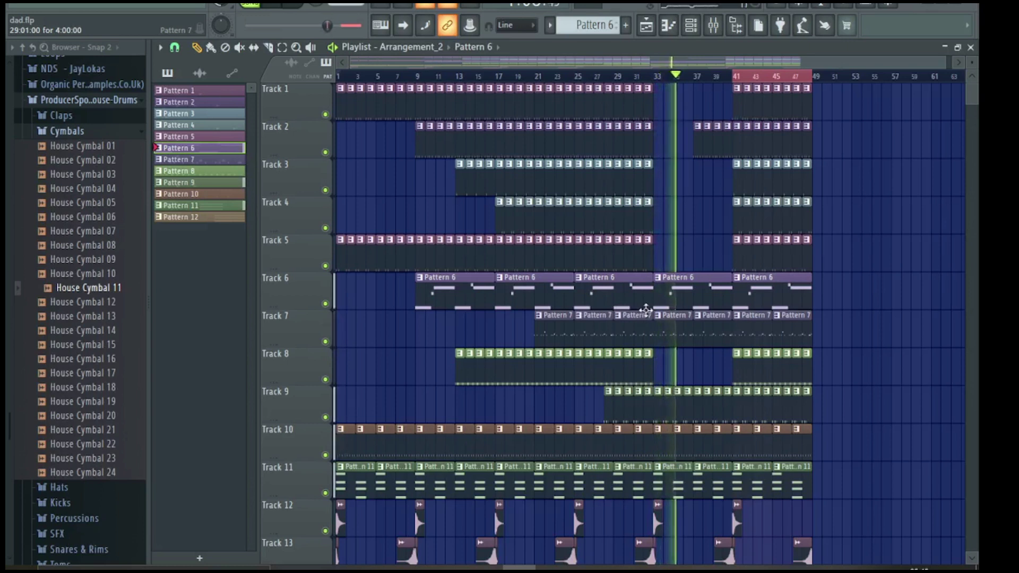
Clear bar 40 by deleting its clips on Tracks 2 and 9 and trimming the overlapping clips on Tracks 6 and 10.
right_click(727, 149)
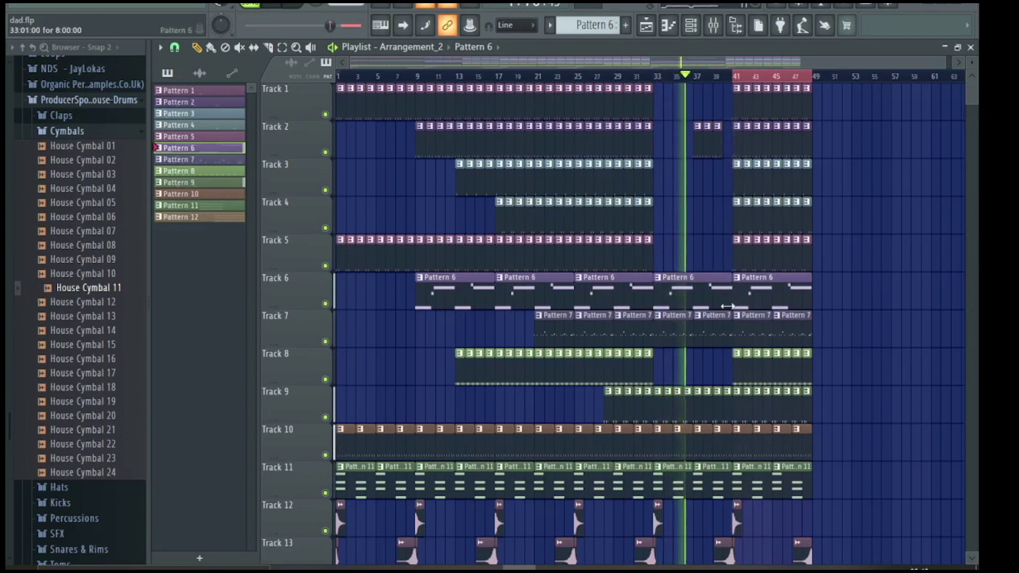
right_click(727, 406)
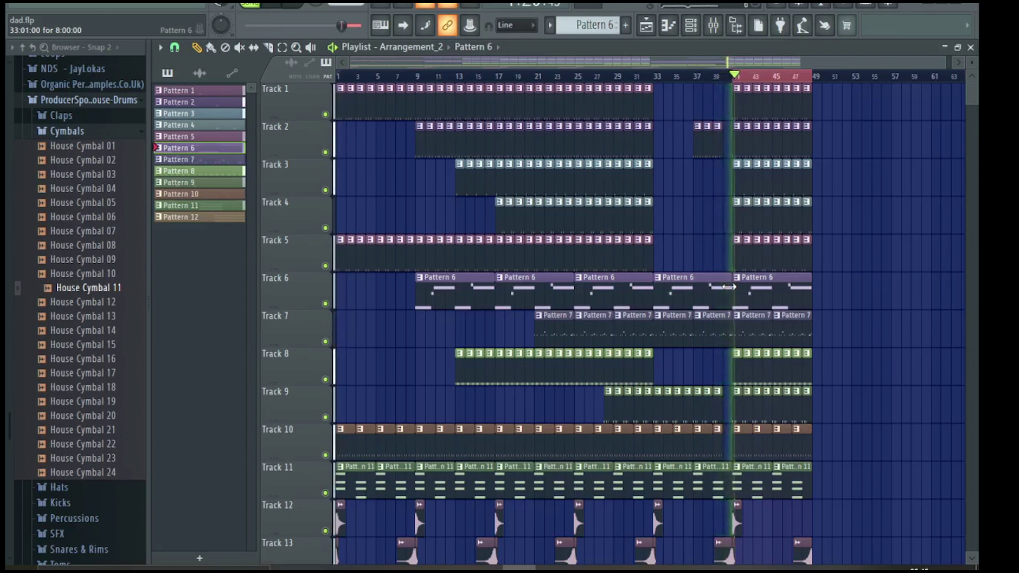
left_click_drag(728, 287, 720, 287)
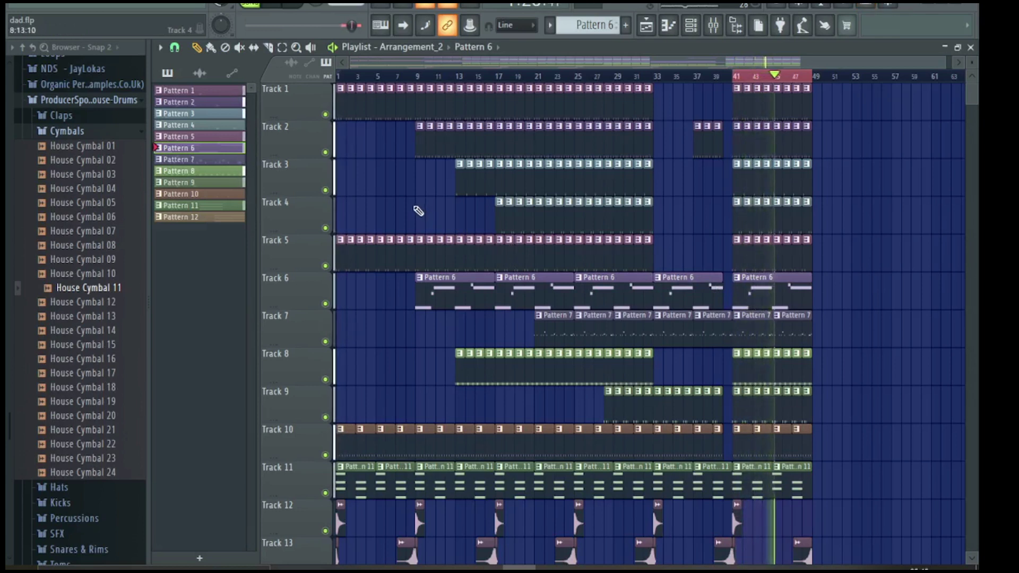
Stop playback, select bars 41 to 48 across all tracks, and duplicate the section twice so it runs through bar 64.
key("space")
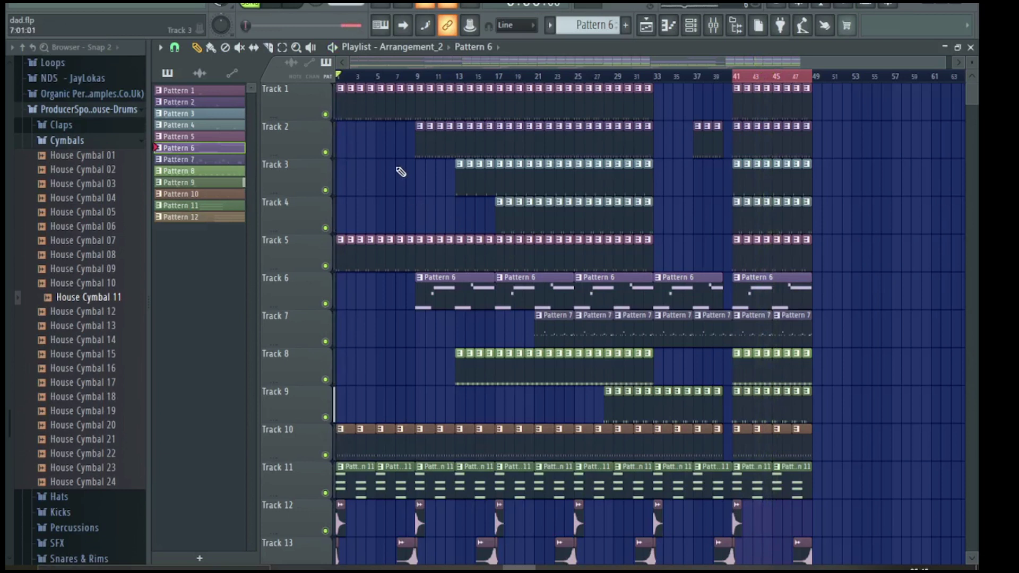
key("ctrl+d")
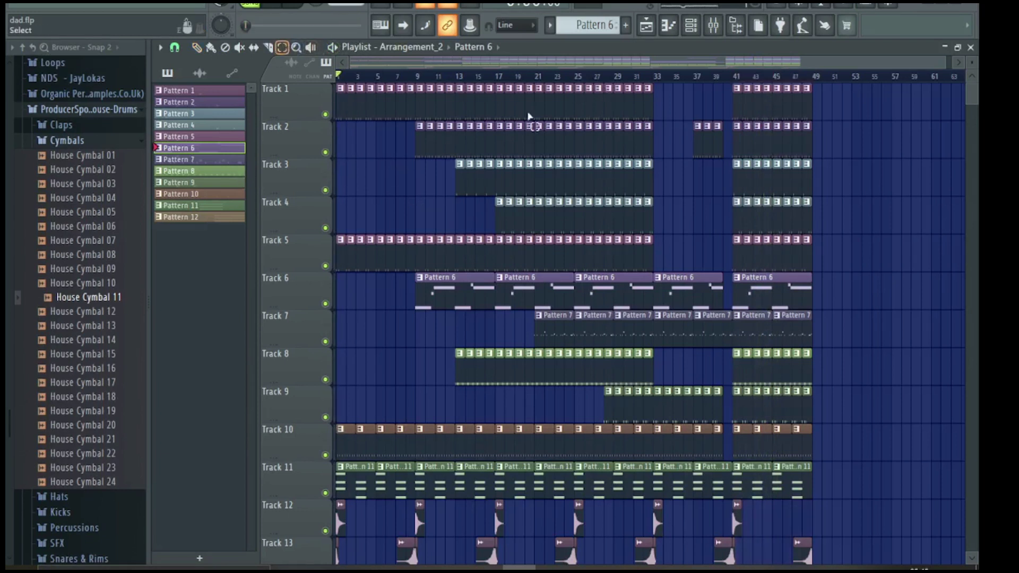
left_click_drag(816, 84, 738, 85)
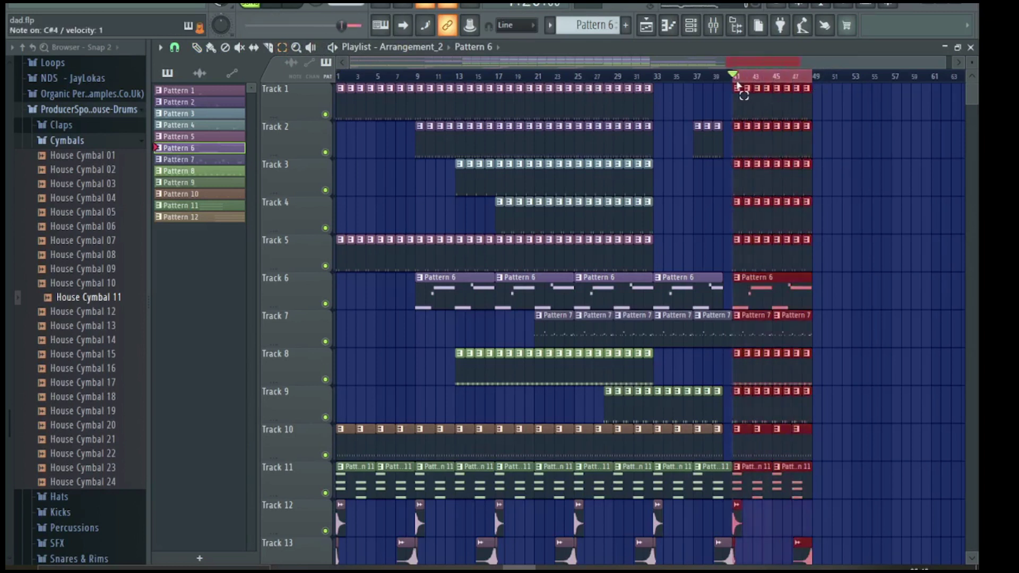
key("ctrl+b")
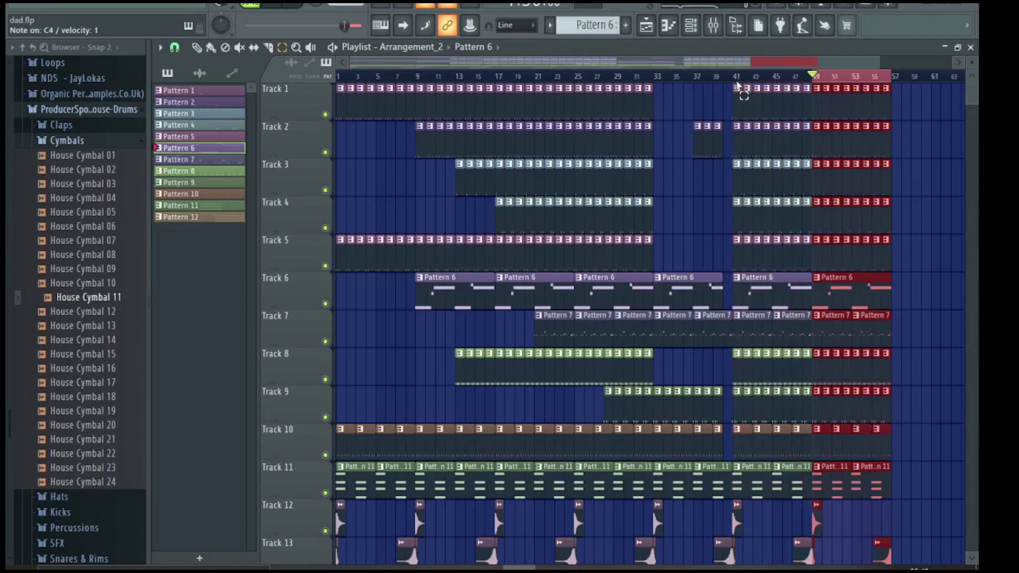
key("ctrl+b")
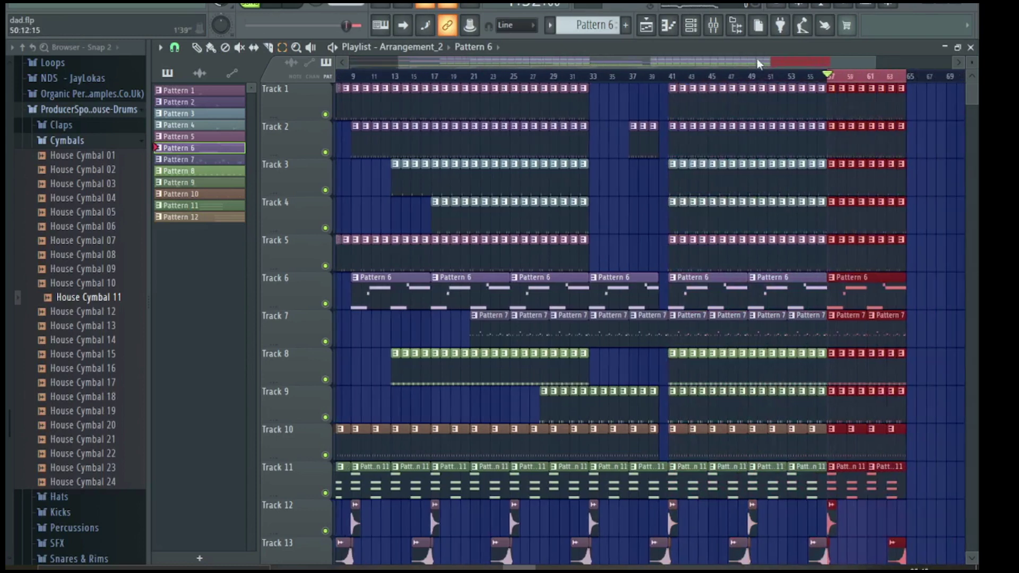
Create an automation clip for the ReDominator1x channel volume and return to the playlist.
left_click(695, 28)
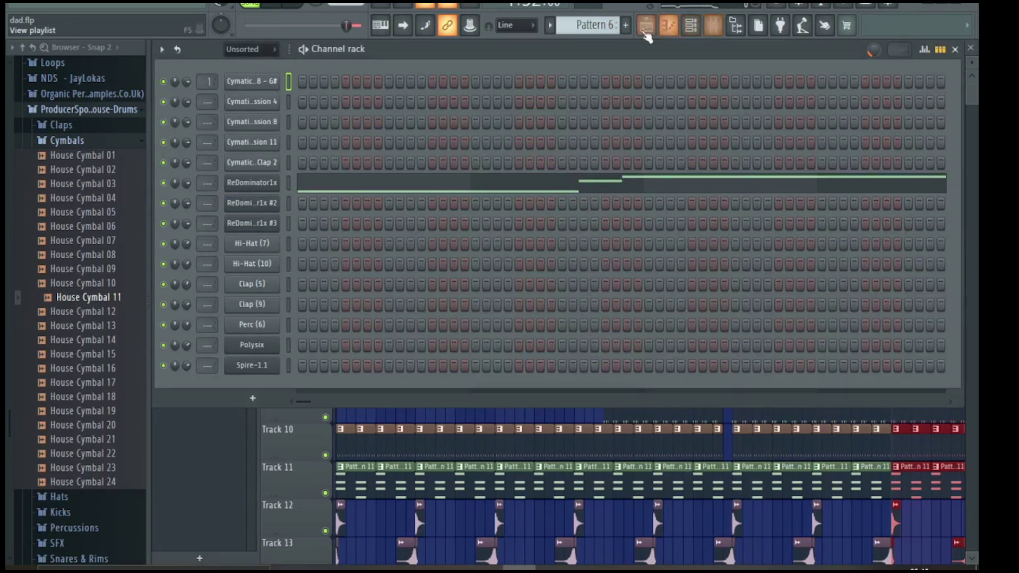
left_click(287, 183)
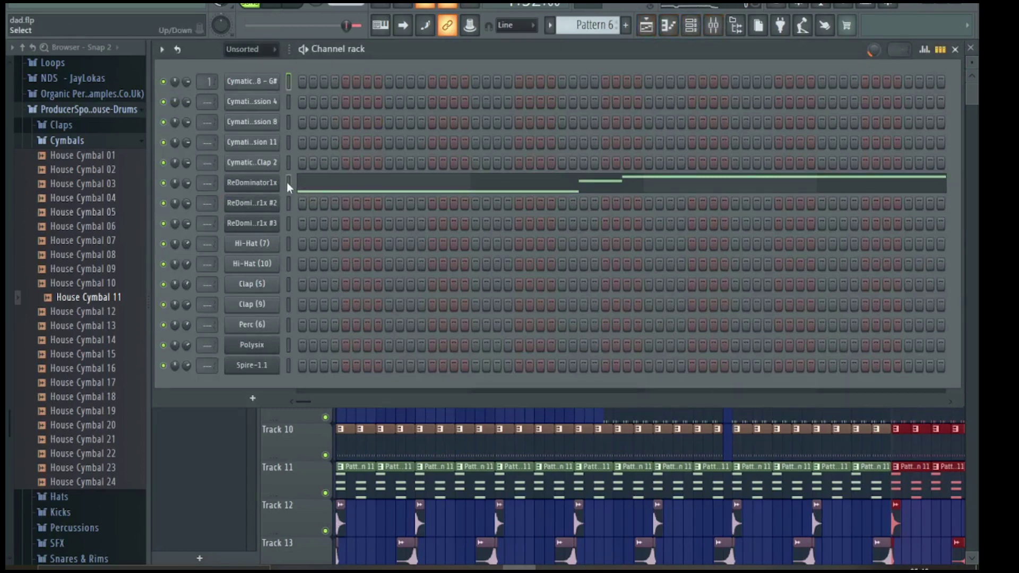
right_click(187, 183)
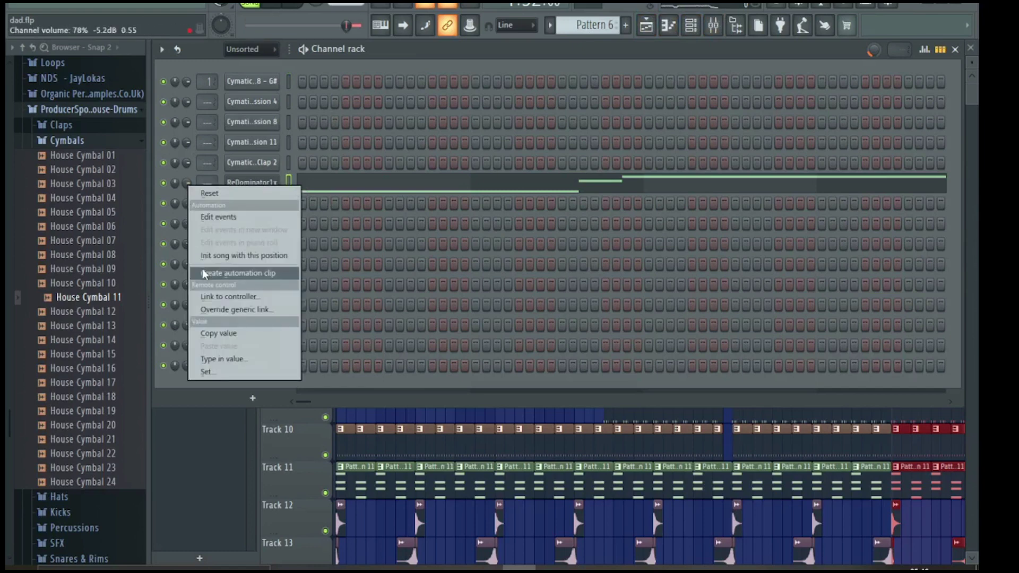
left_click(208, 274)
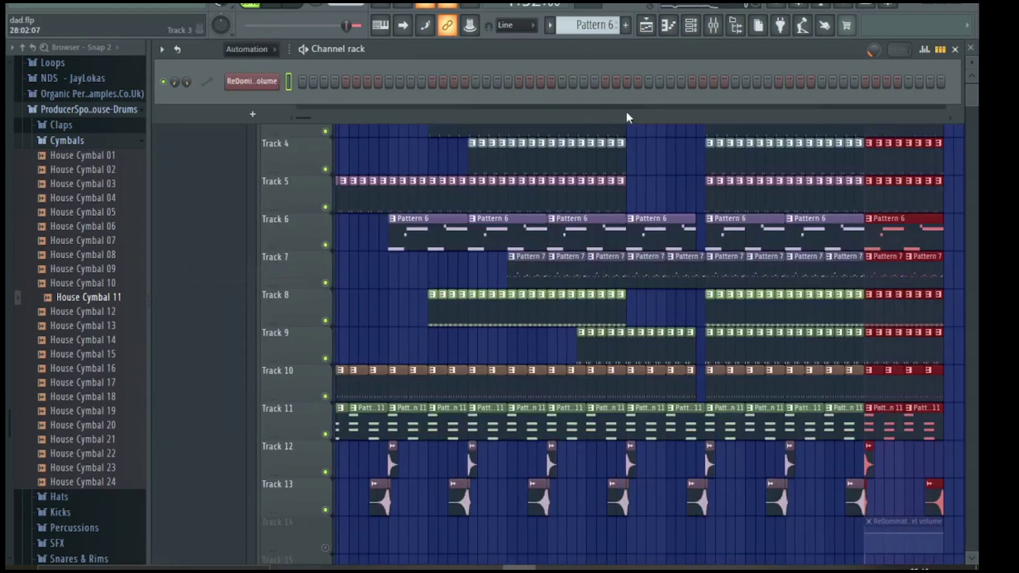
left_click(645, 27)
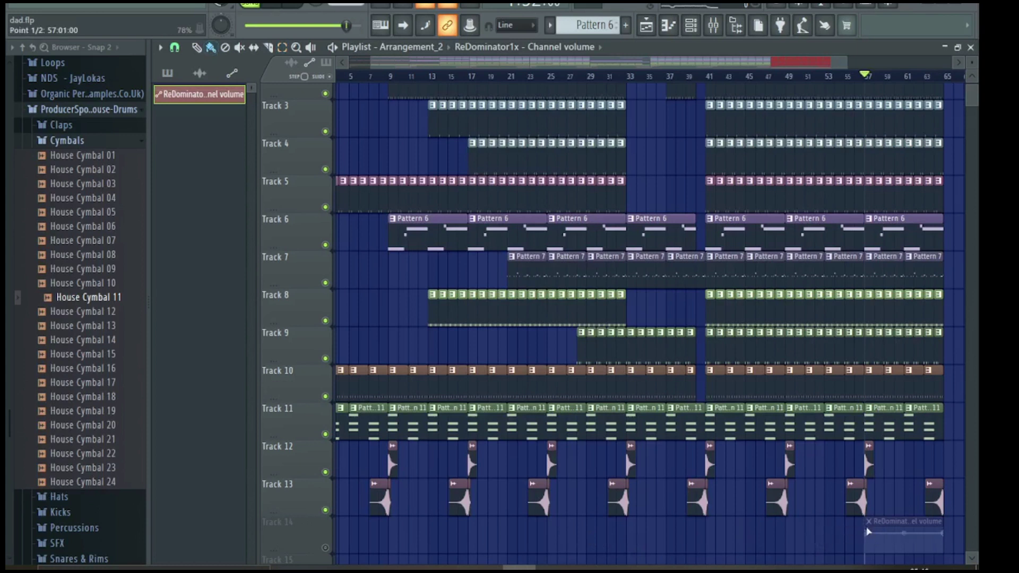
Move the ReDominator1x volume automation clip to bar 9 on Track 14 and extend it through bar 64.
left_click_drag(627, 522, 557, 523)
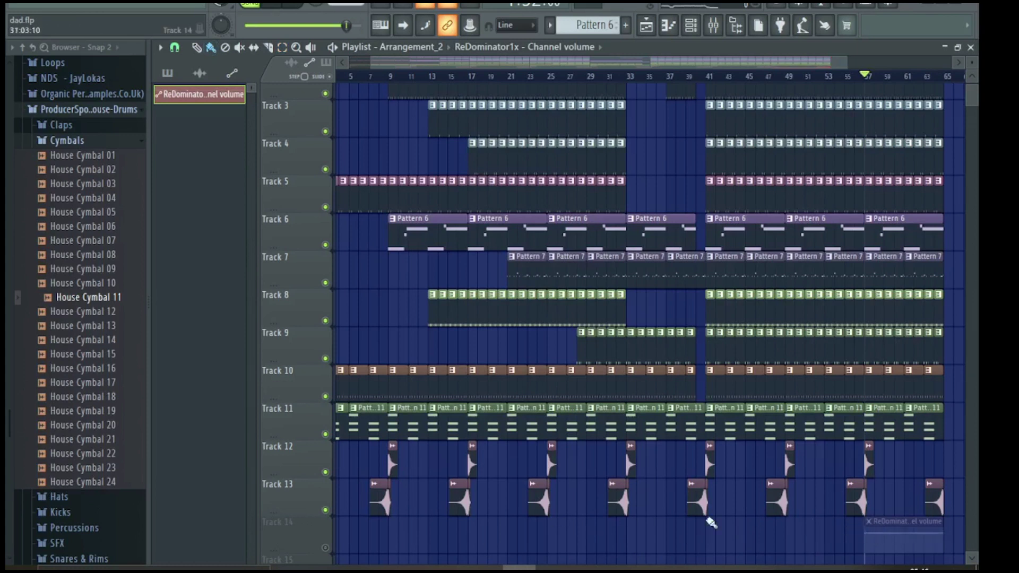
left_click_drag(838, 523, 316, 527)
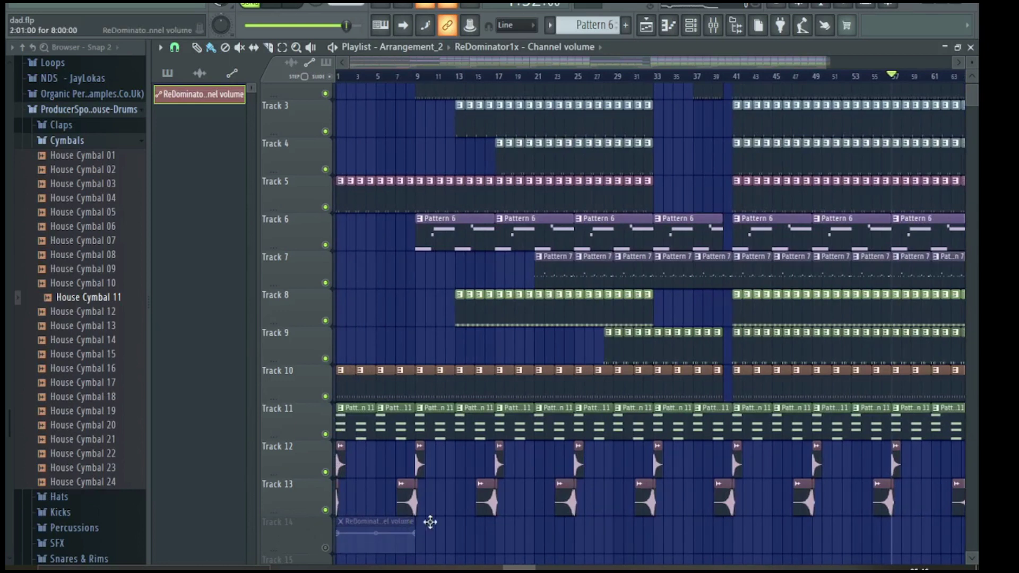
left_click_drag(430, 522, 477, 525)
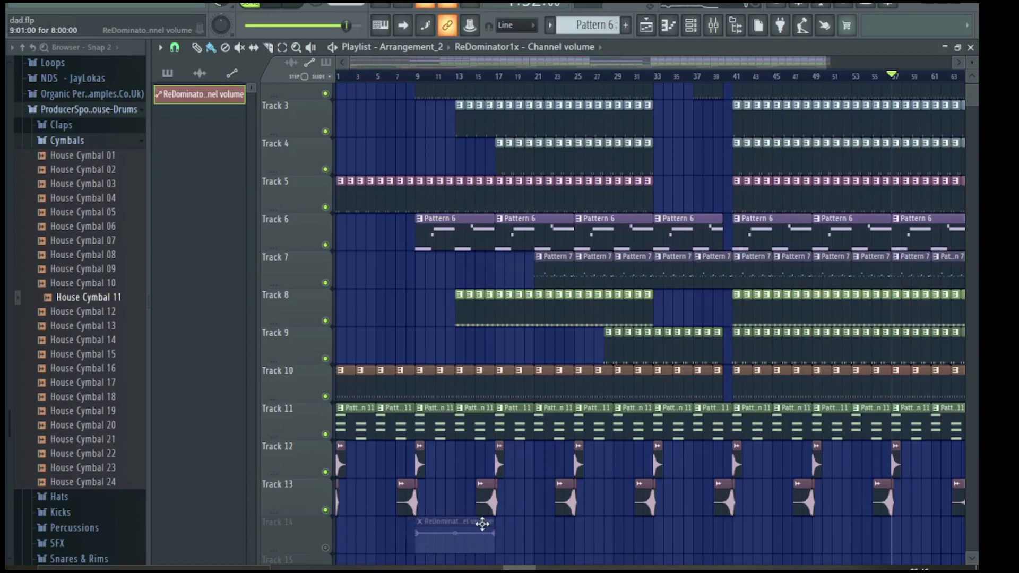
left_click_drag(494, 522, 904, 522)
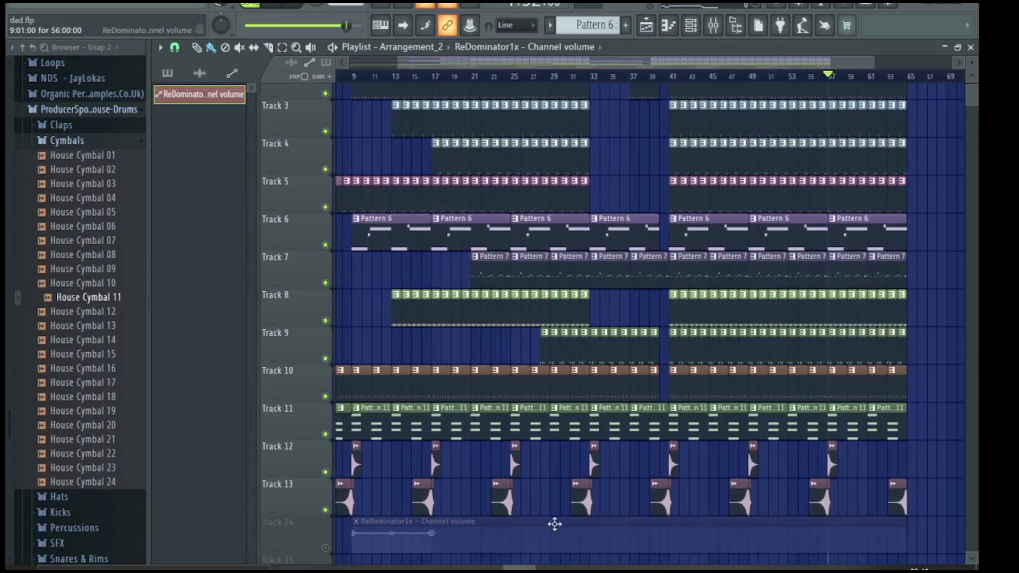
Shape the ReDominator1x volume automation into a fade-in from about 8% at bar 9 to full level at bar 21, and enable Track 14.
left_click_drag(606, 535, 901, 534)
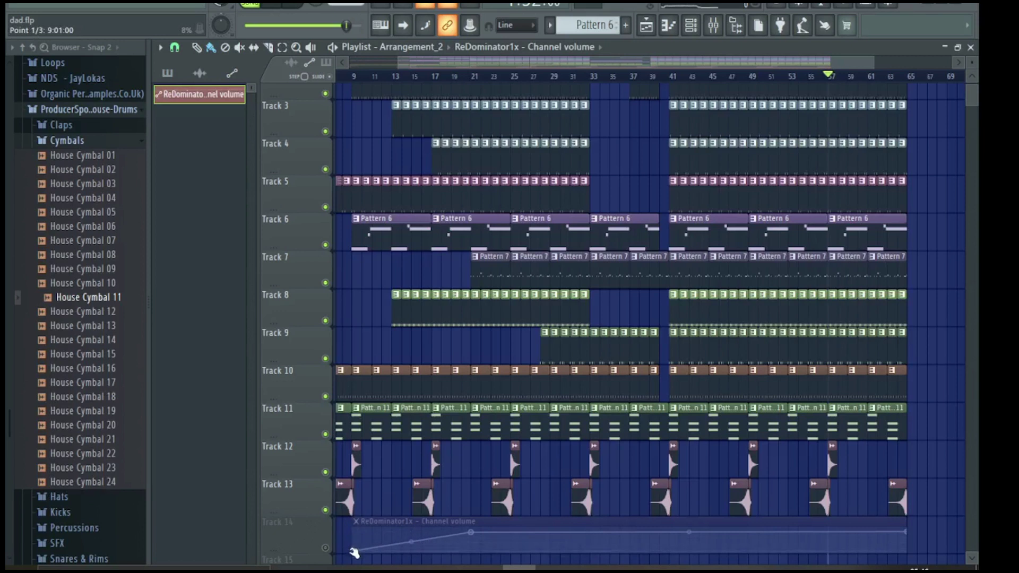
left_click(326, 549)
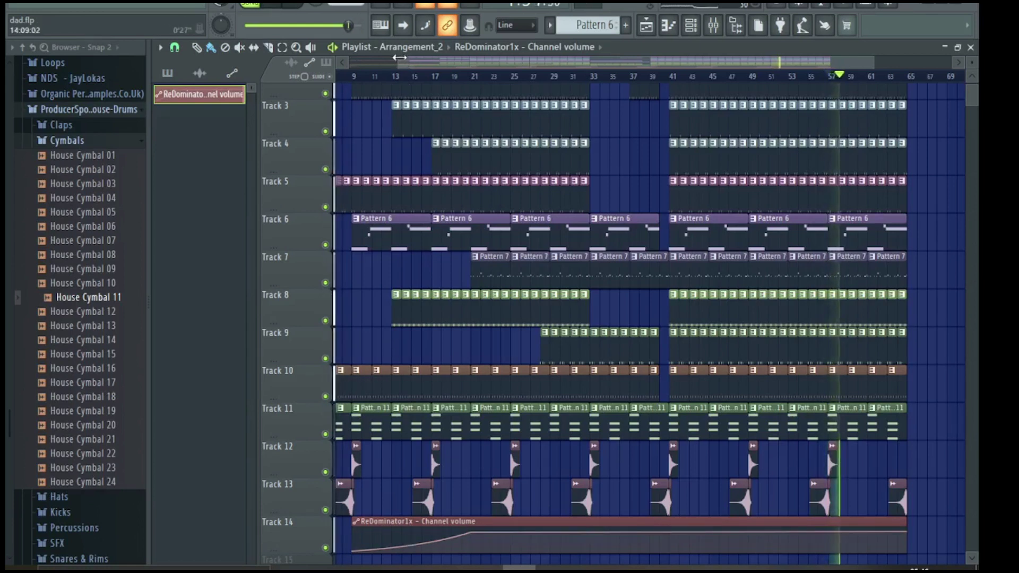
Play from around bar 5, add a volume point at bar 57, and curve the automation down to a fade-out through bar 64.
left_click_drag(409, 62, 351, 62)
left_click(374, 75)
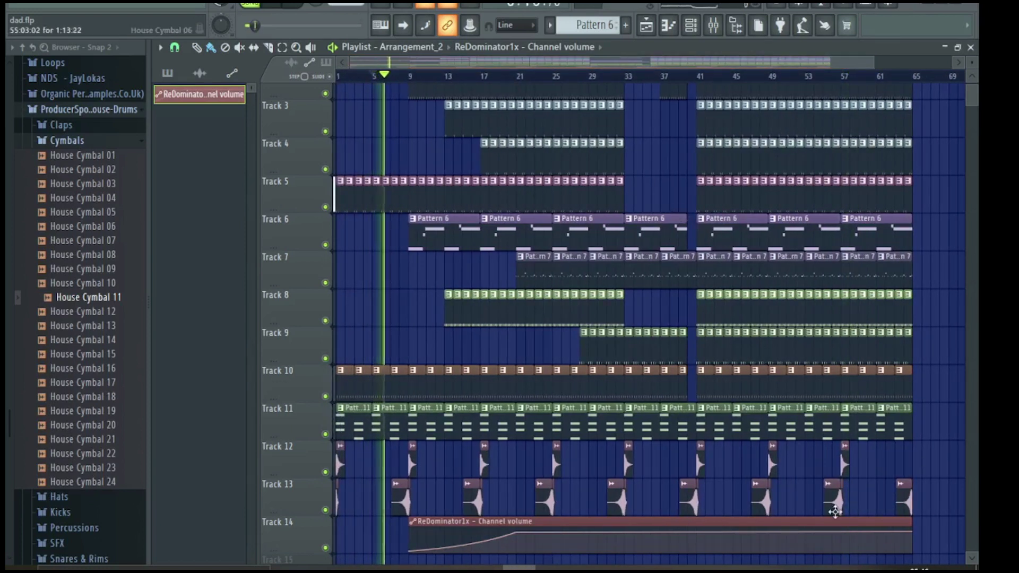
right_click(841, 533)
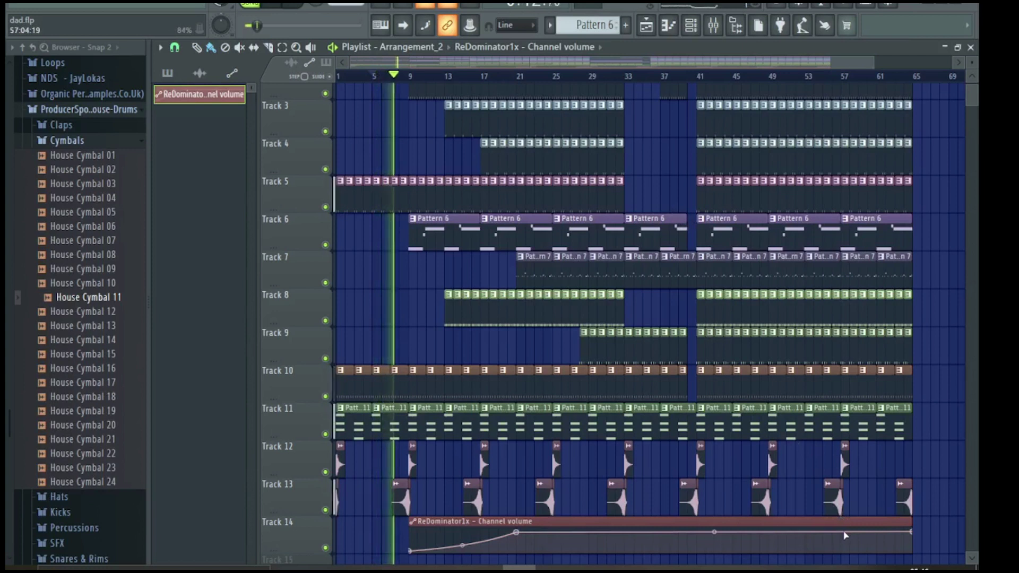
left_click_drag(913, 533, 877, 545)
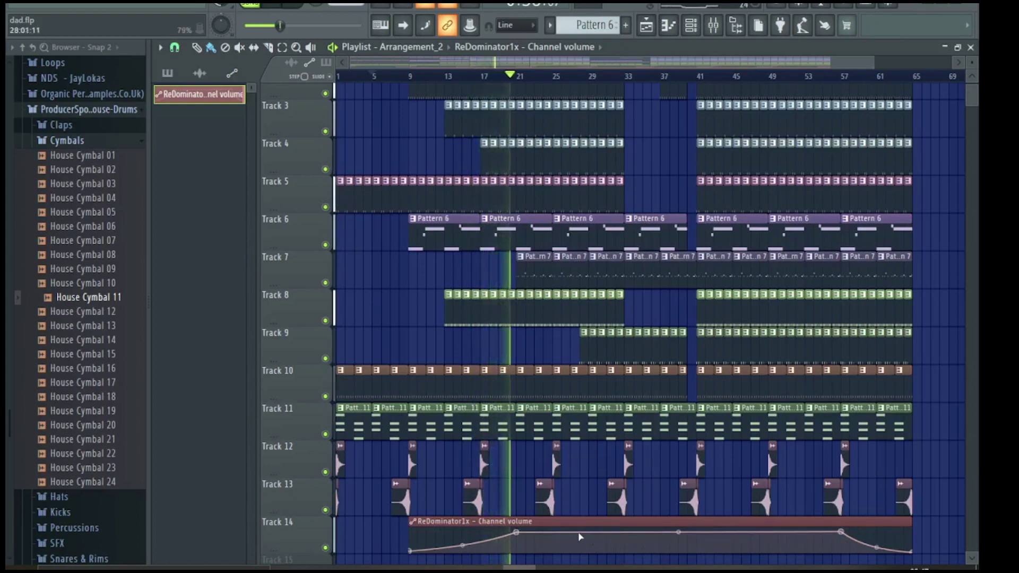
Replace the fade-in's bar 21 peak point with one at bar 25 and flatten the tension of the rising curve.
right_click(516, 533)
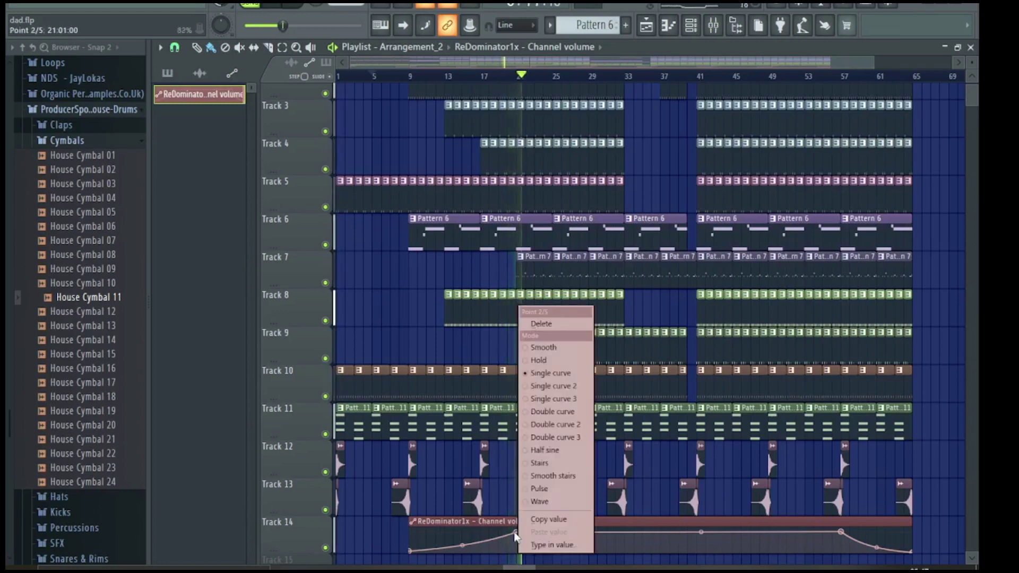
left_click(543, 323)
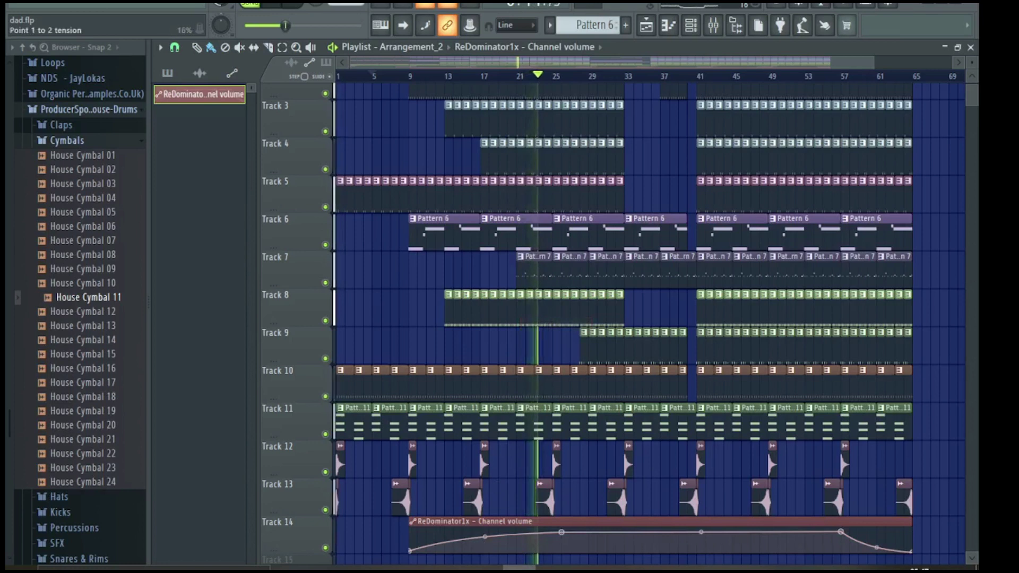
left_click_drag(485, 538, 485, 543)
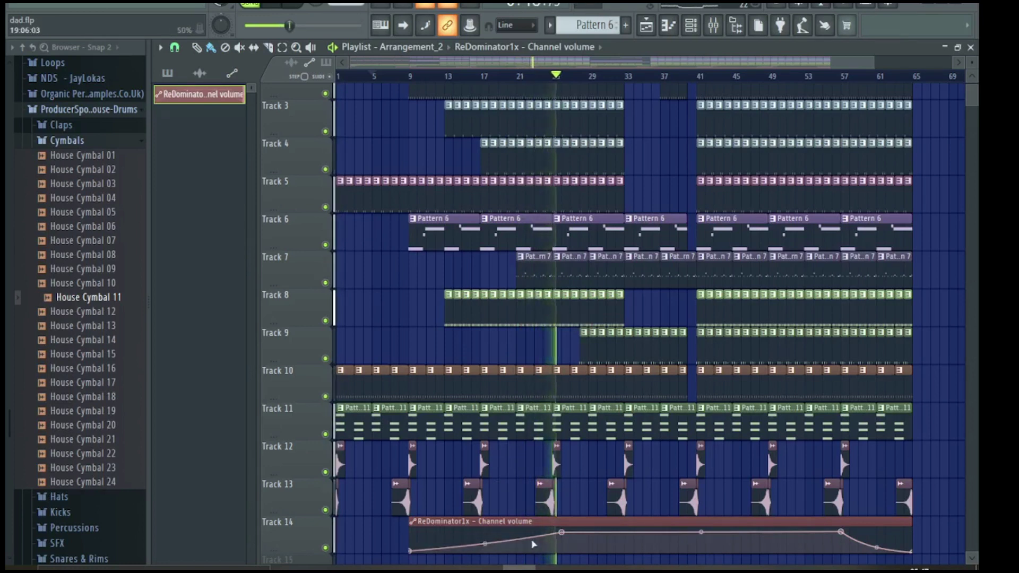
right_click(561, 533)
right_click(552, 533)
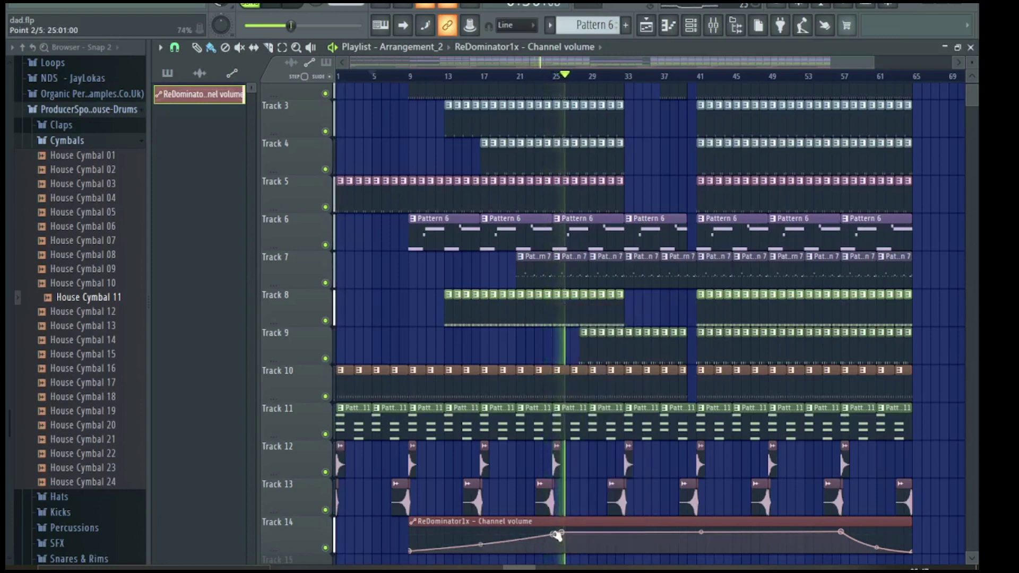
right_click(562, 532)
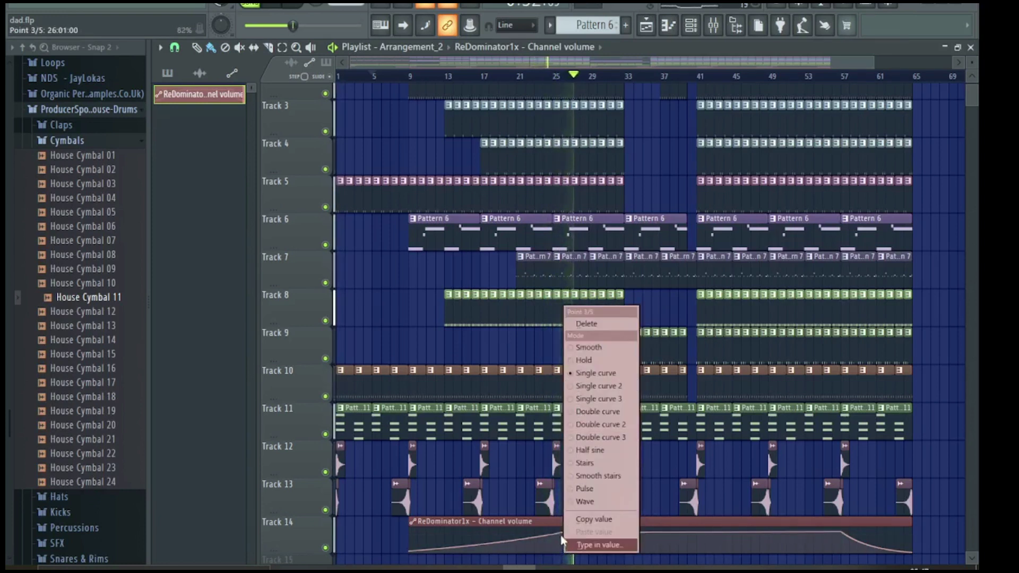
left_click(583, 324)
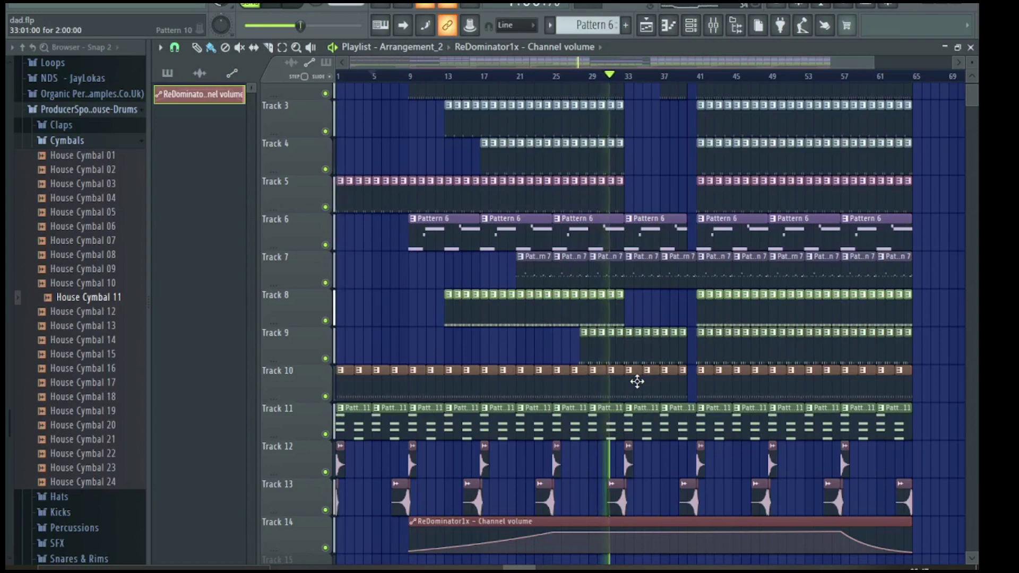
Delete the Track 9 clips from bar 33 through bar 39 to thin out the breakdown.
right_click(629, 354)
right_click(639, 353)
right_click(648, 354)
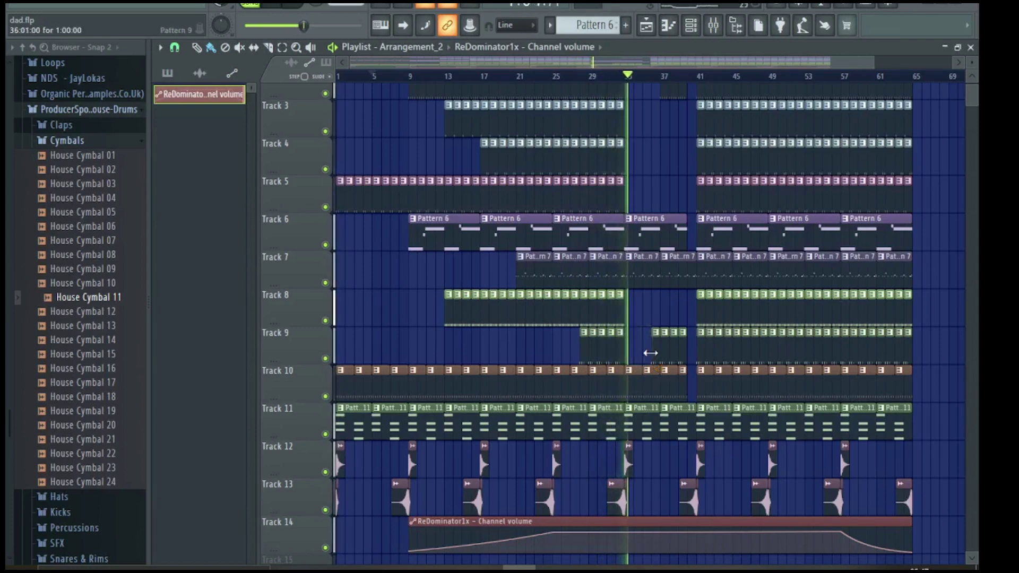
right_click(656, 351)
right_click(664, 351)
right_click(673, 350)
right_click(682, 348)
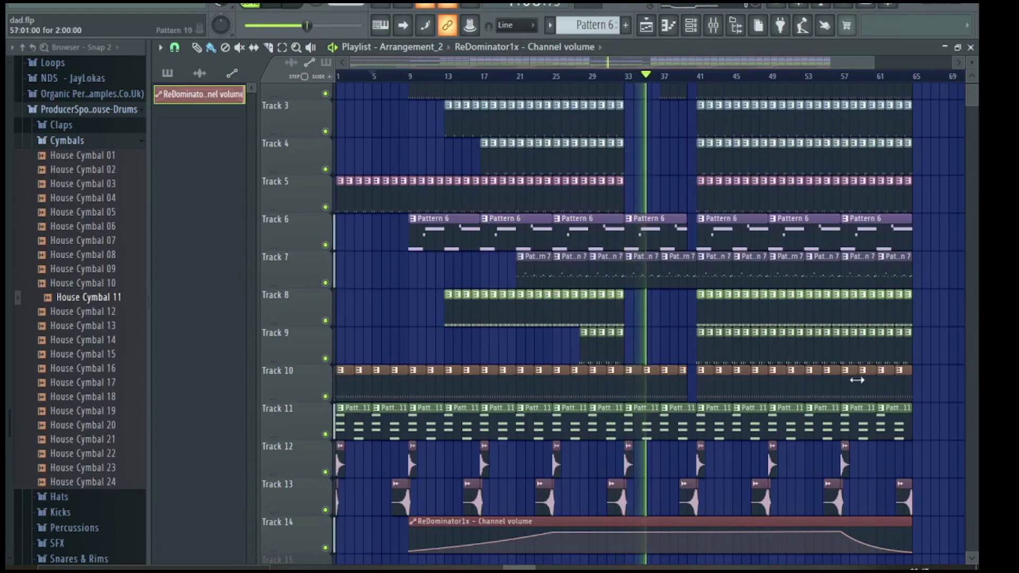
Delete the last four Track 10 clips so that the track is empty from bar 57 through bar 64.
right_click(899, 392)
right_click(881, 392)
right_click(863, 392)
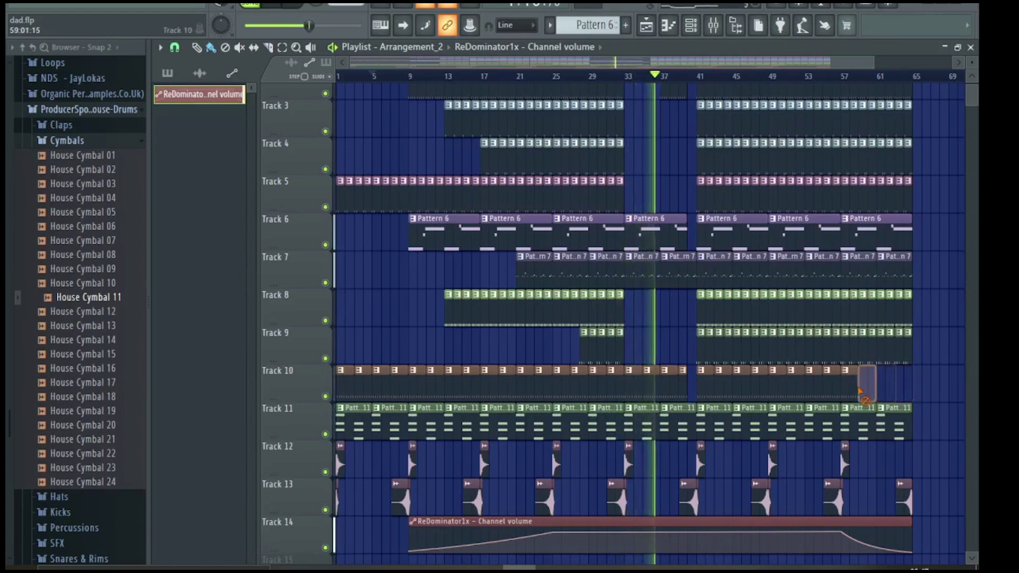
right_click(845, 392)
scroll(872, 383, "up", 2)
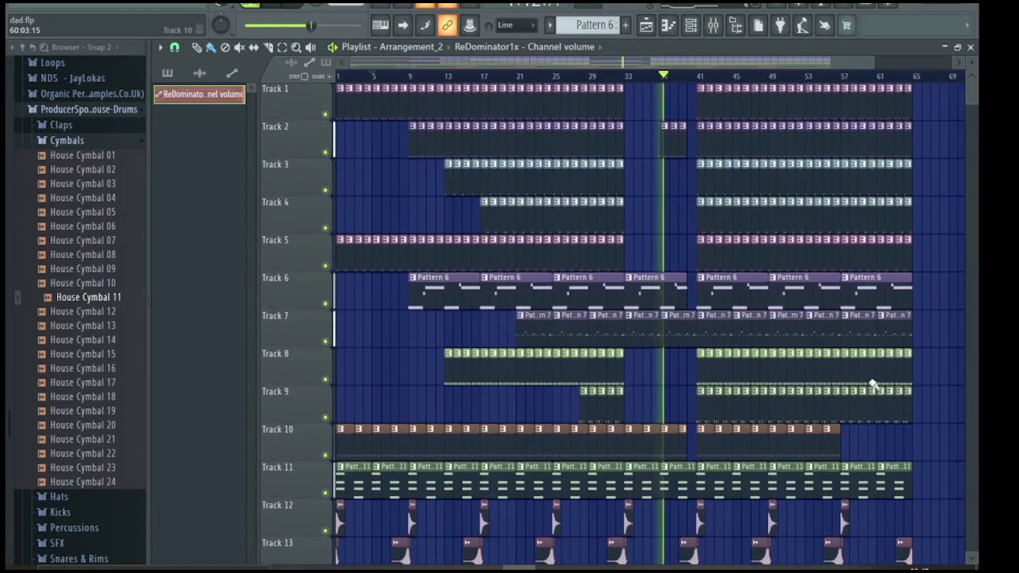